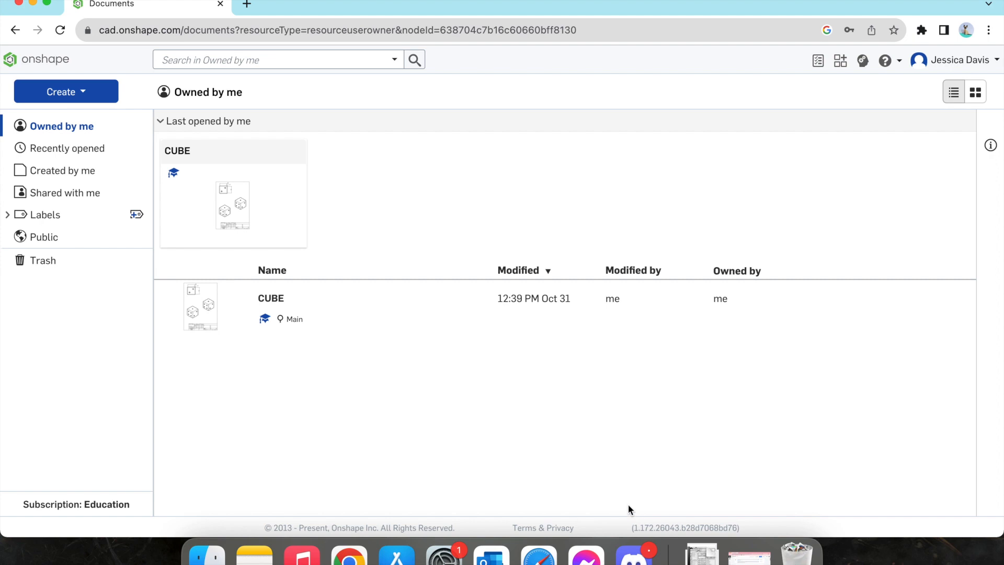
Step: Create a new document named Dice
click(100, 97)
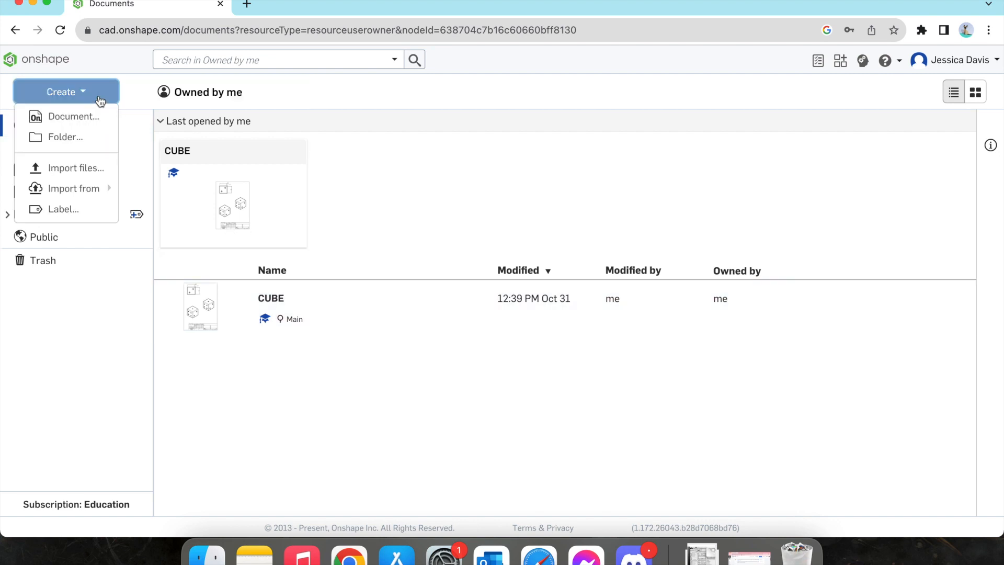
click(87, 118)
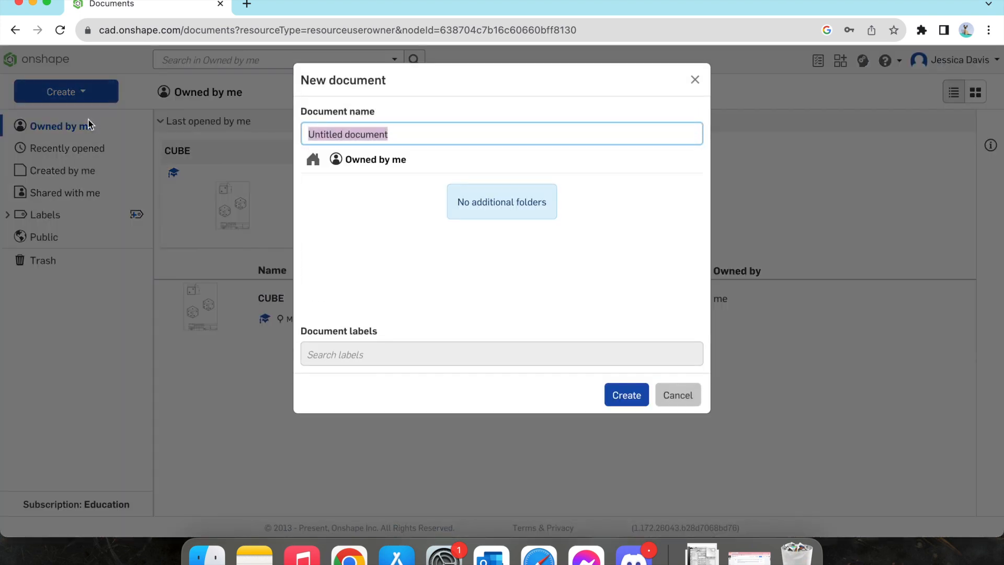
text(Dice)
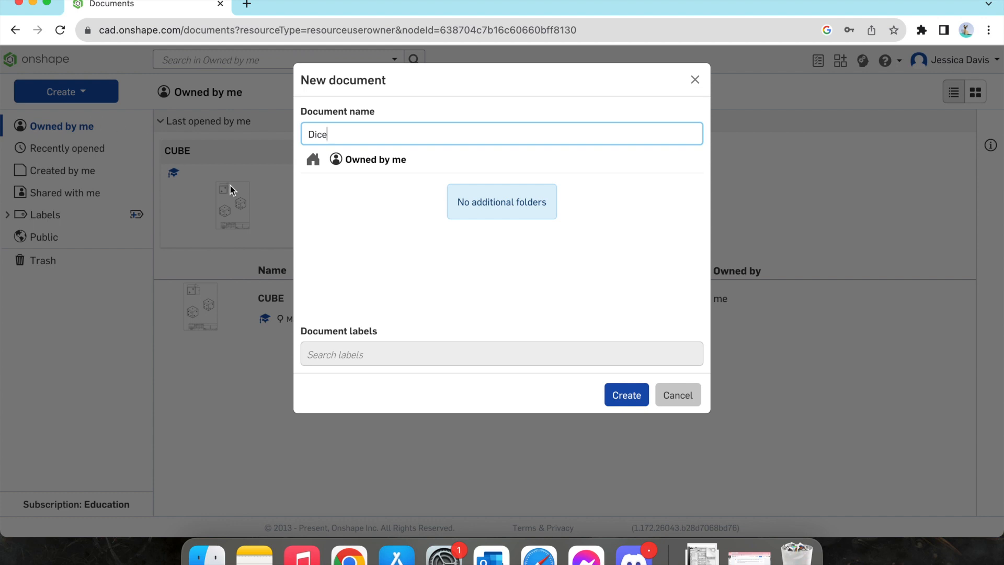
click(618, 393)
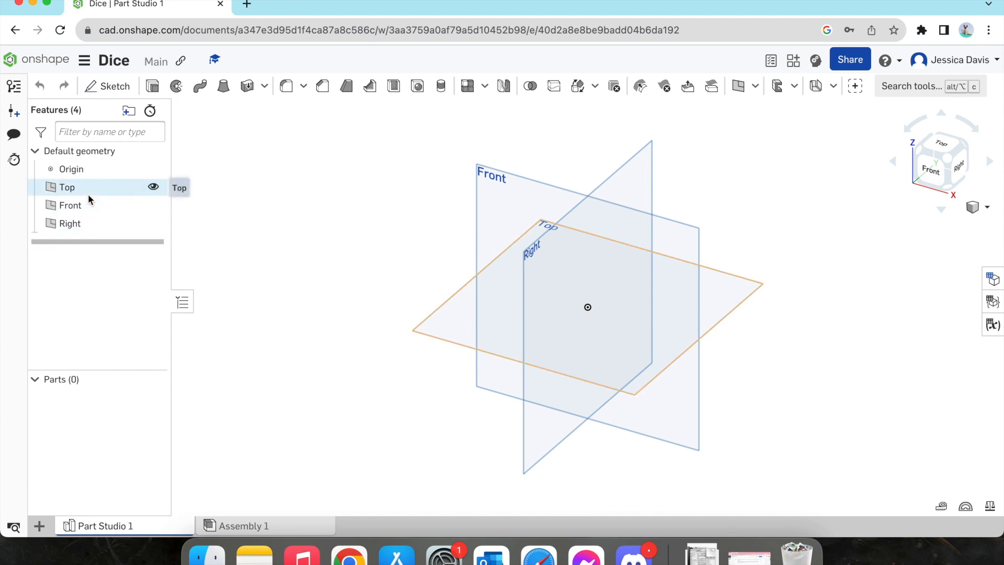
Step: Hide the Front and Right default planes so only the Top plane is shown
click(154, 205)
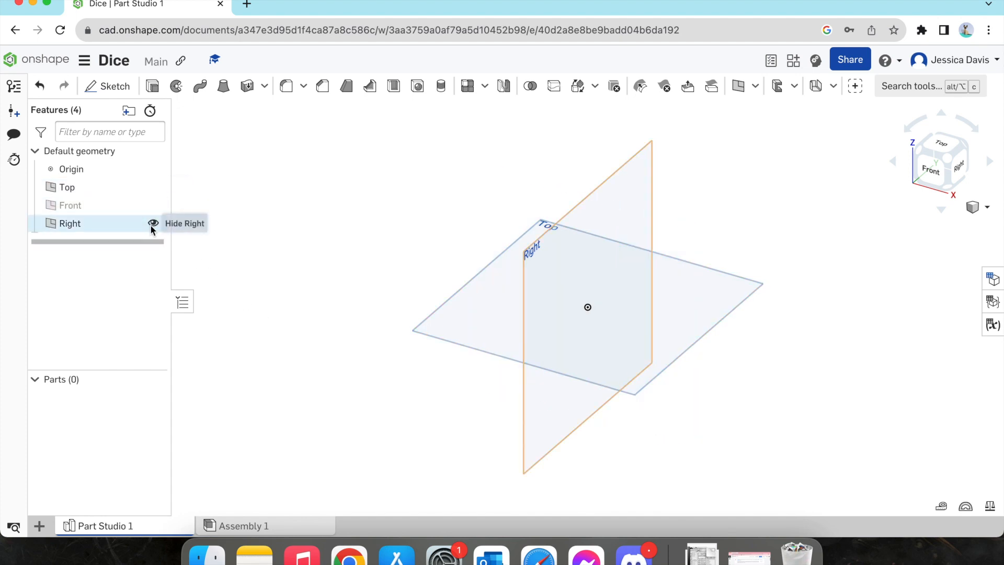
click(151, 224)
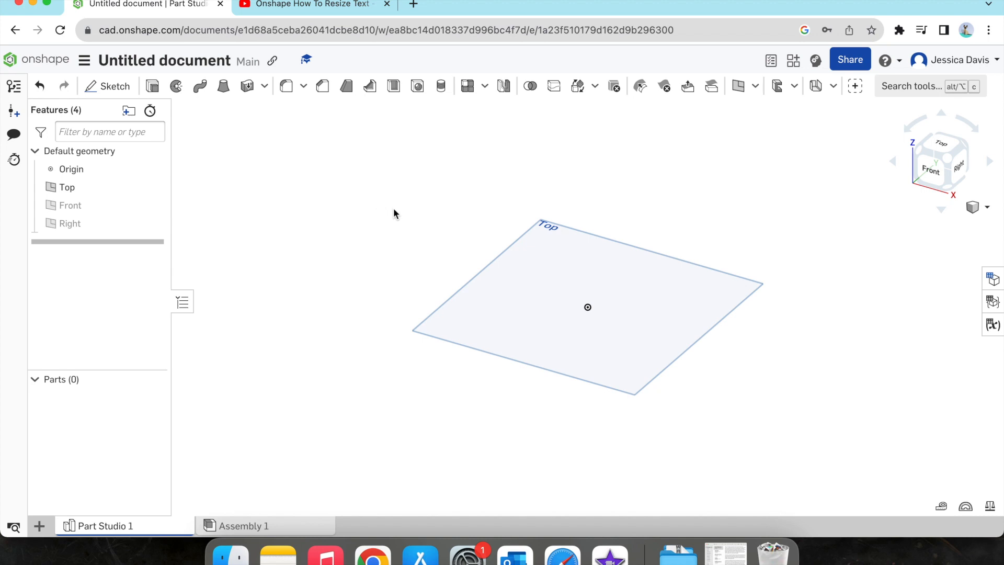
Step: Start a new sketch on the Top plane
click(943, 151)
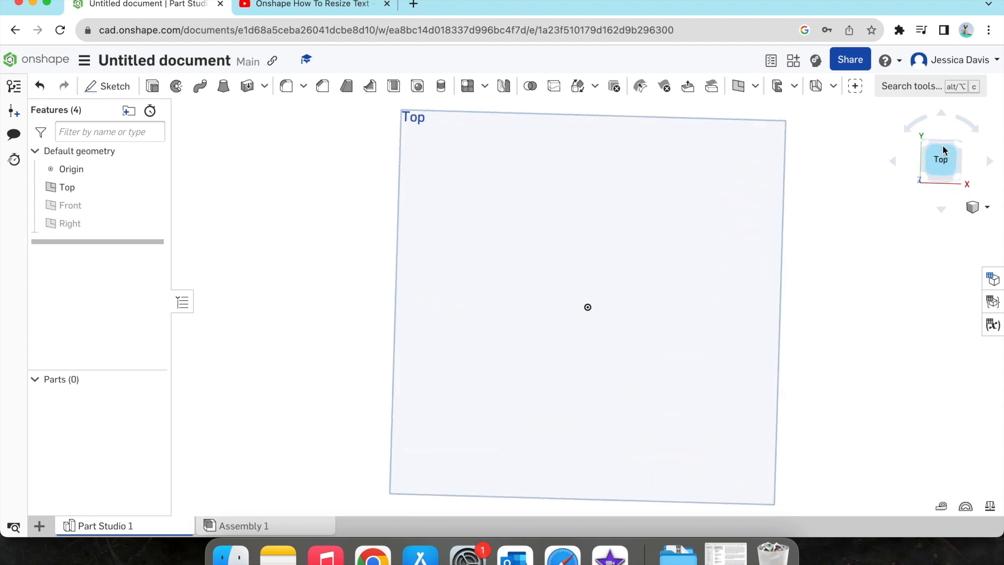
click(960, 179)
click(960, 176)
click(960, 151)
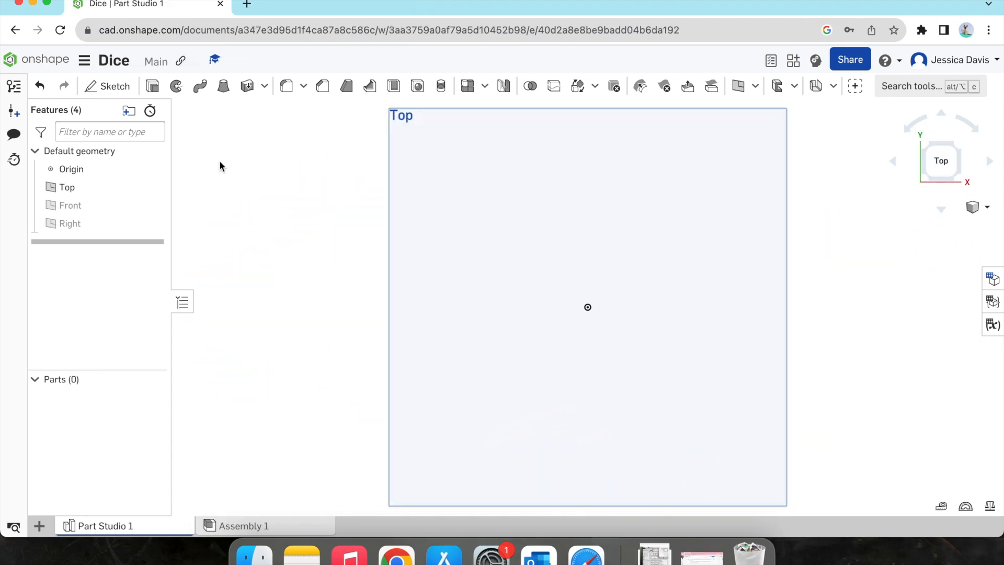
click(115, 86)
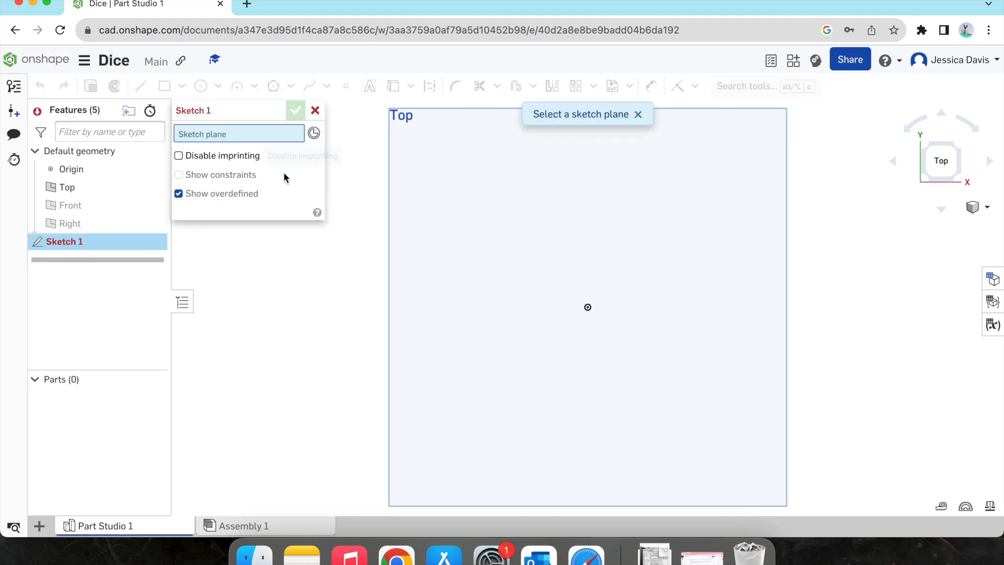
click(456, 223)
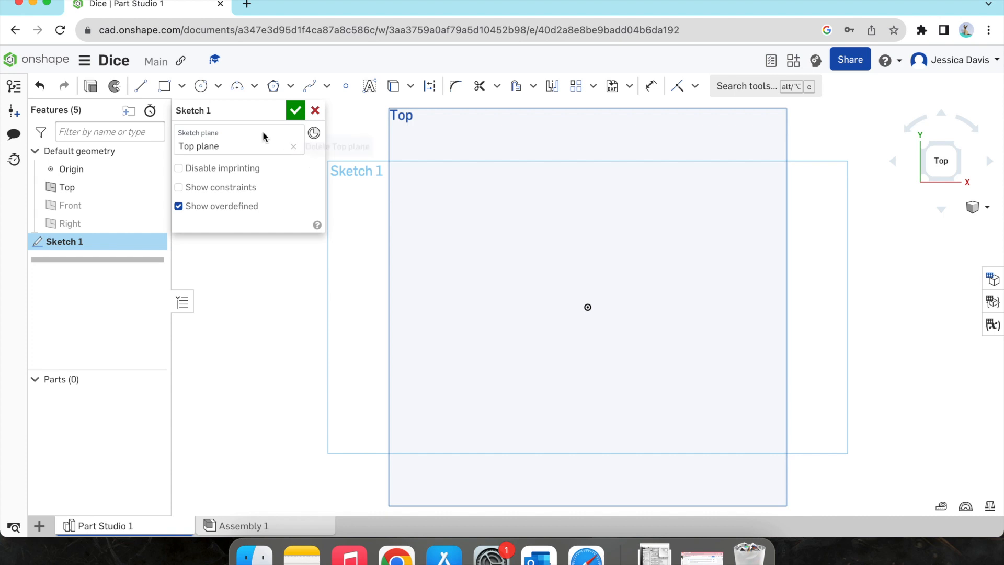
Step: Draw a center point rectangle about 46 by 45 mm centred on the origin
click(182, 89)
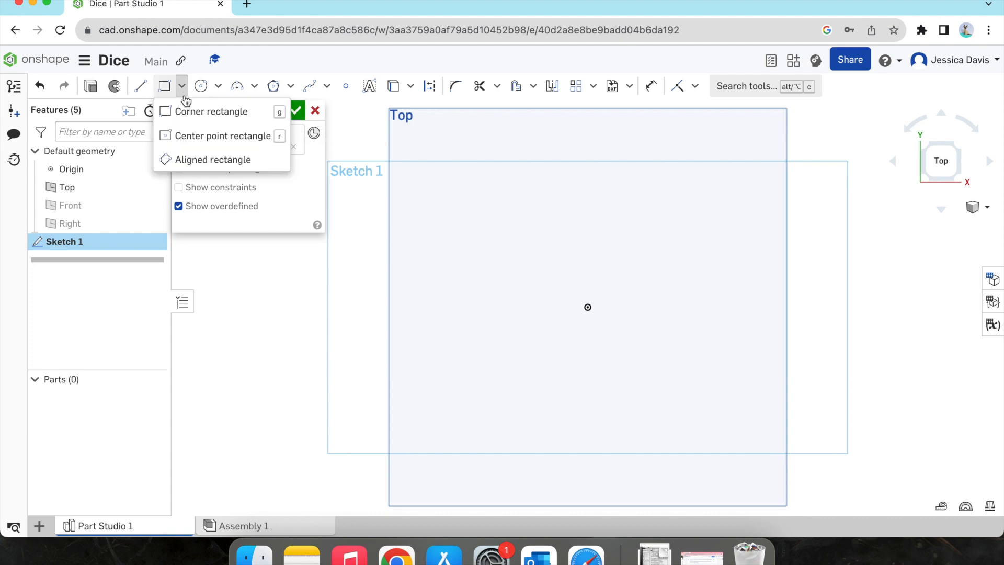
click(199, 137)
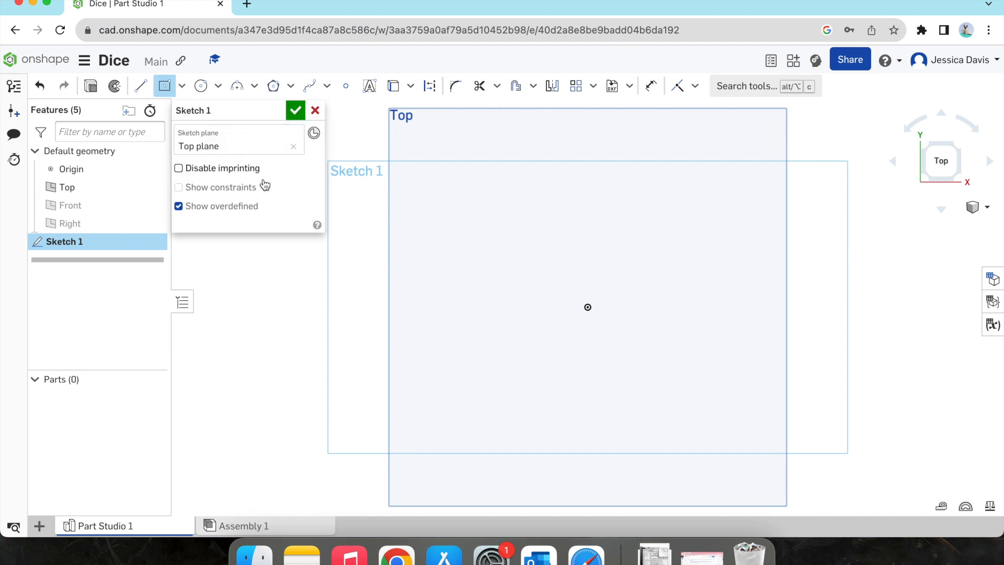
click(587, 307)
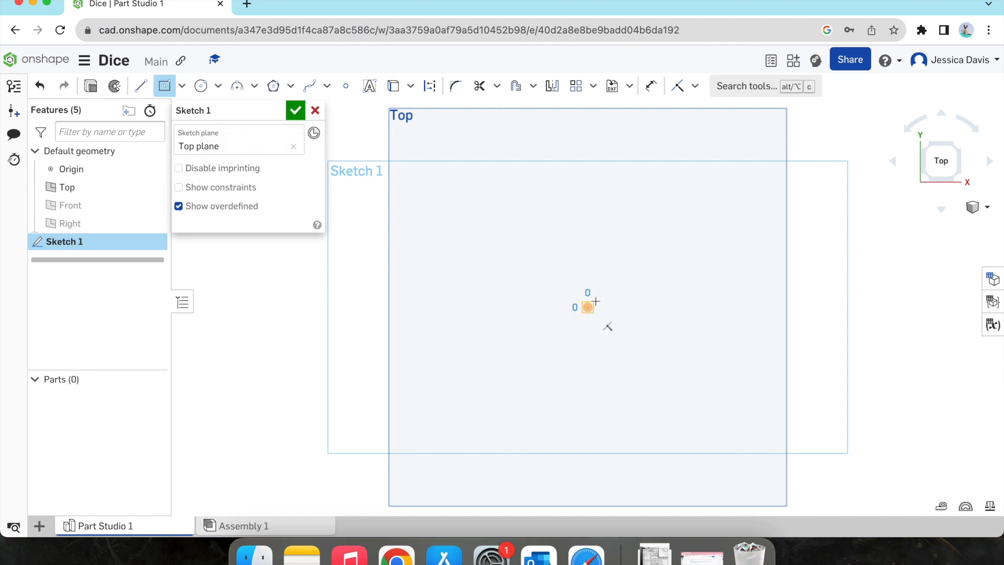
click(649, 249)
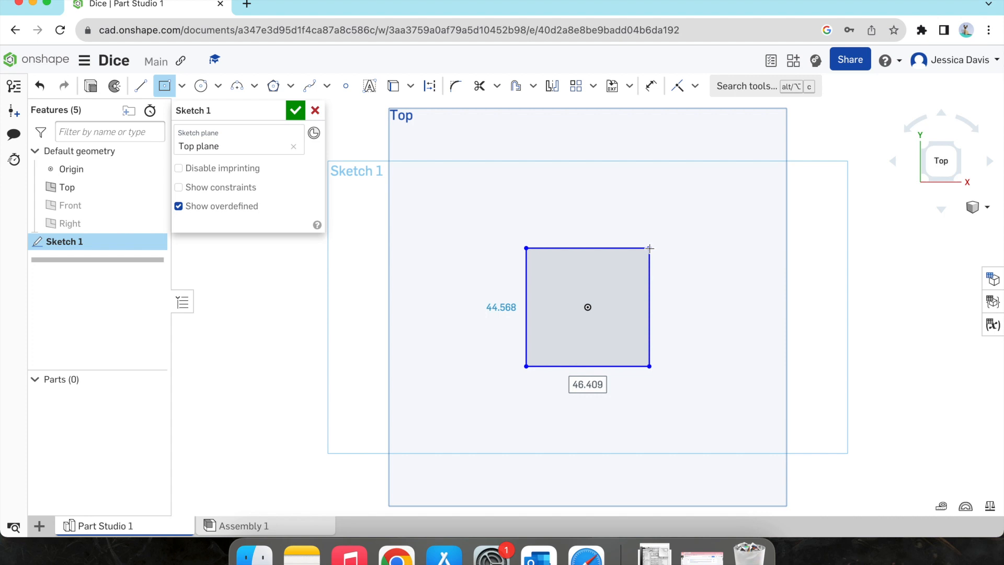
Step: Set the rectangle's width and height to 15 mm each and finish the sketch
text(15)
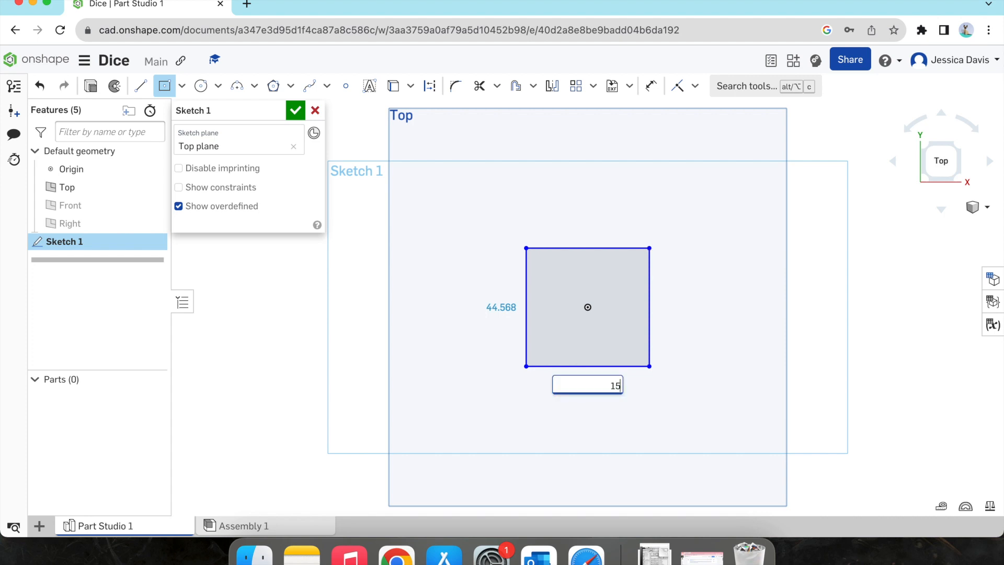
key(Tab)
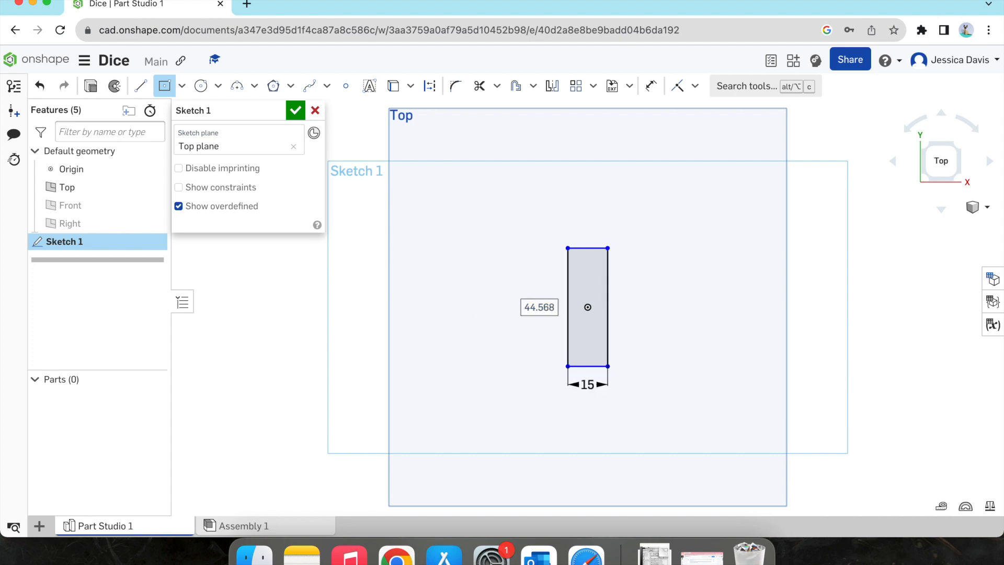
text(15)
key(Return)
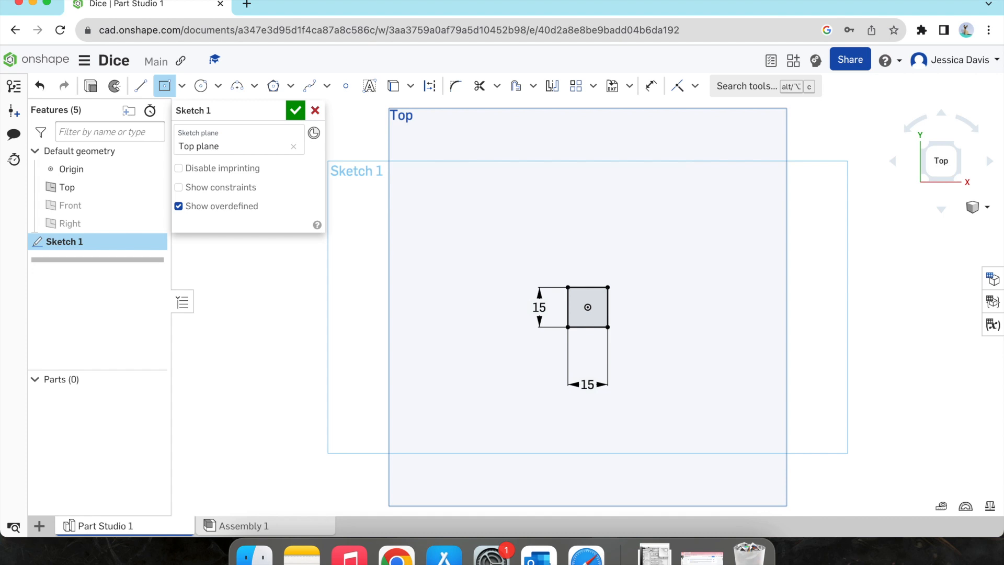
click(294, 114)
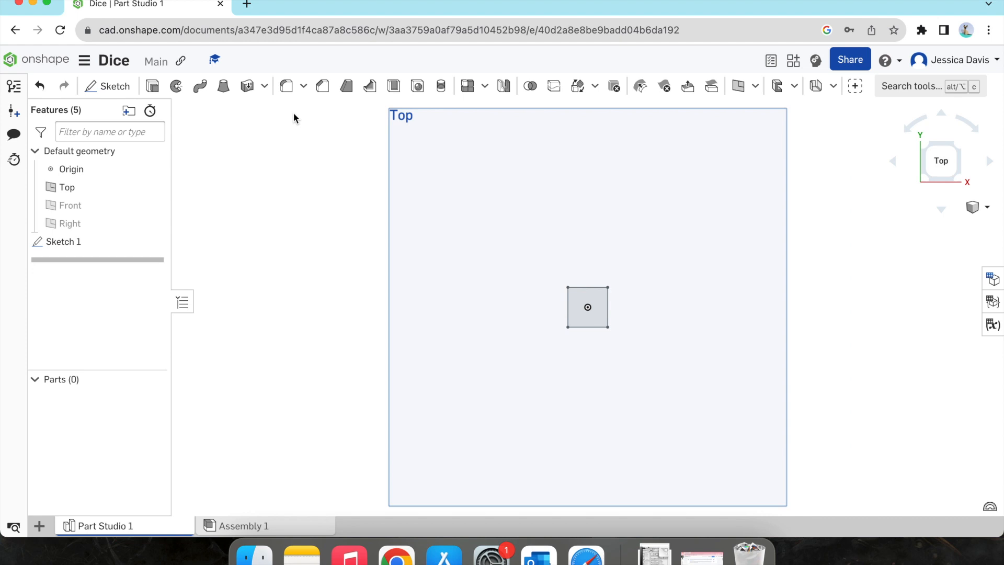
Step: Extrude the square sketch region as a new solid with a blind depth of 15 mm
click(924, 181)
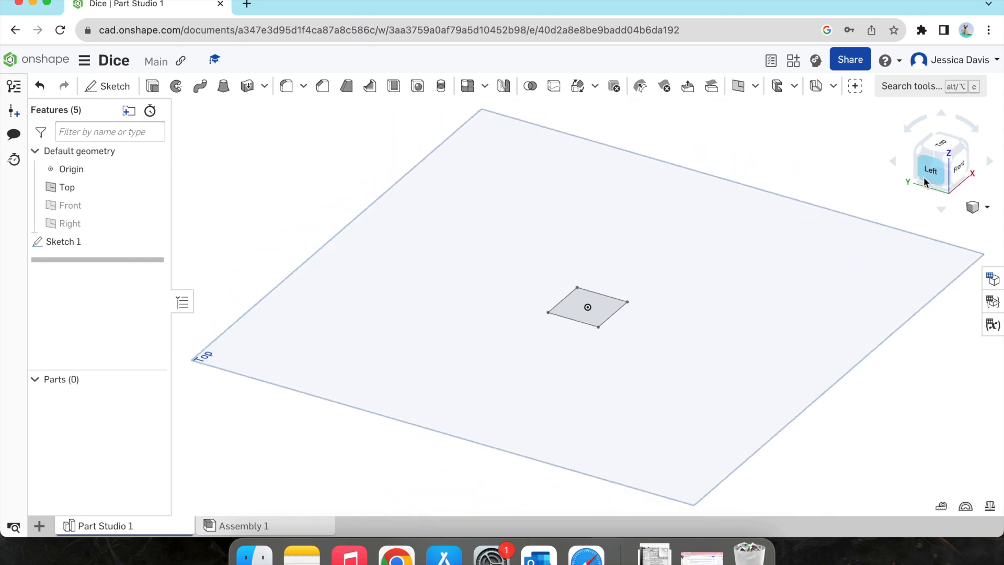
click(941, 146)
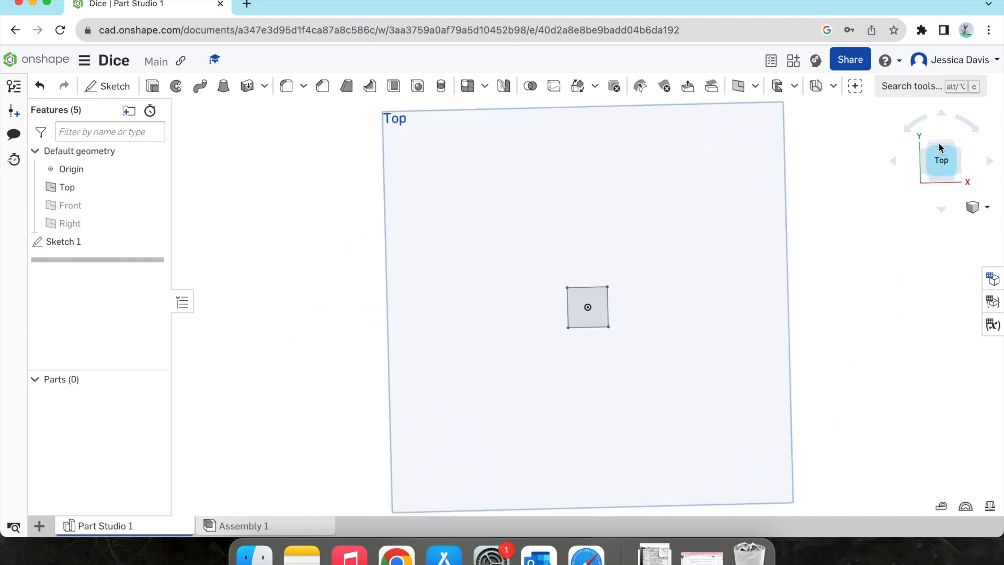
click(986, 208)
click(960, 226)
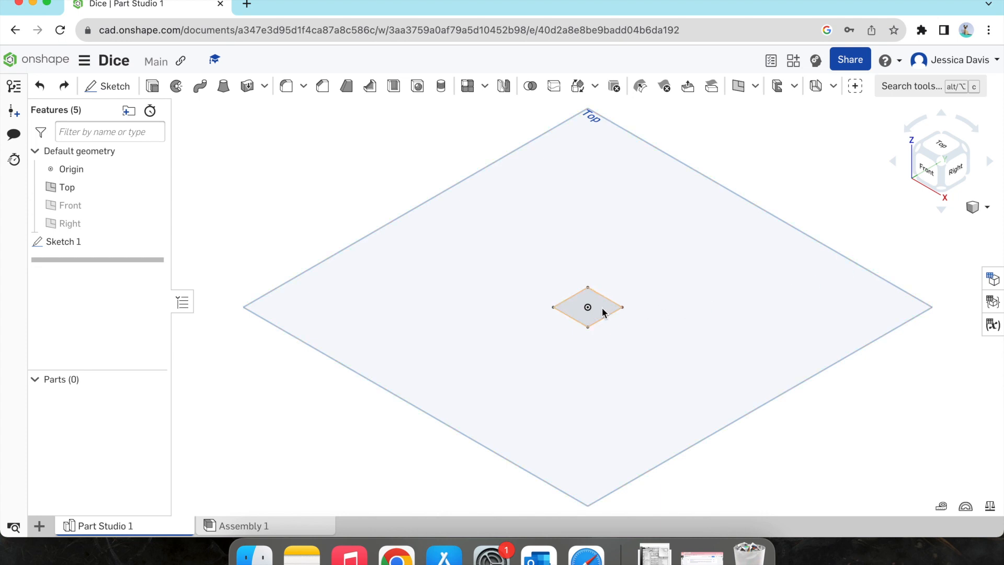
scroll(602, 313, up, 5)
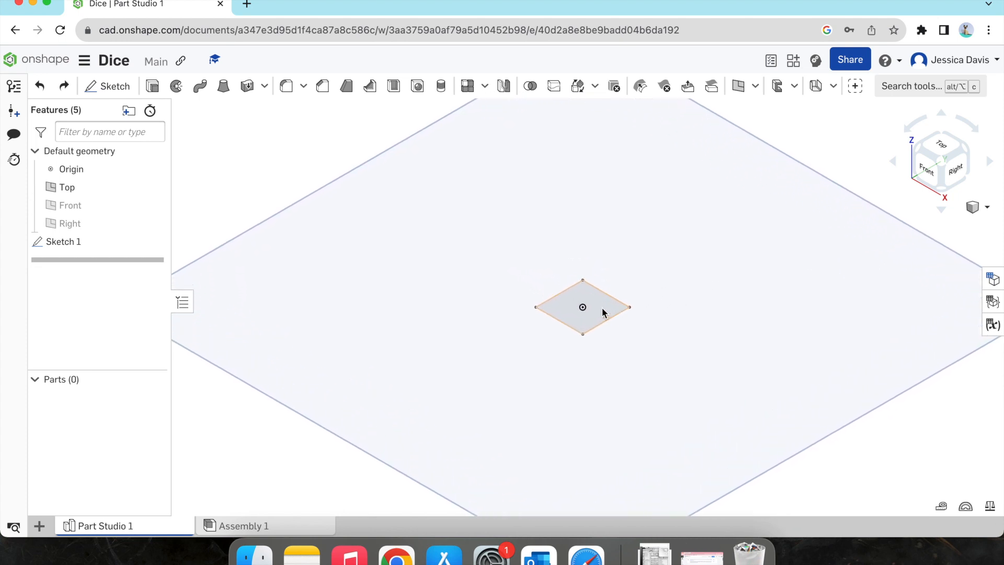
scroll(601, 307, up, 5)
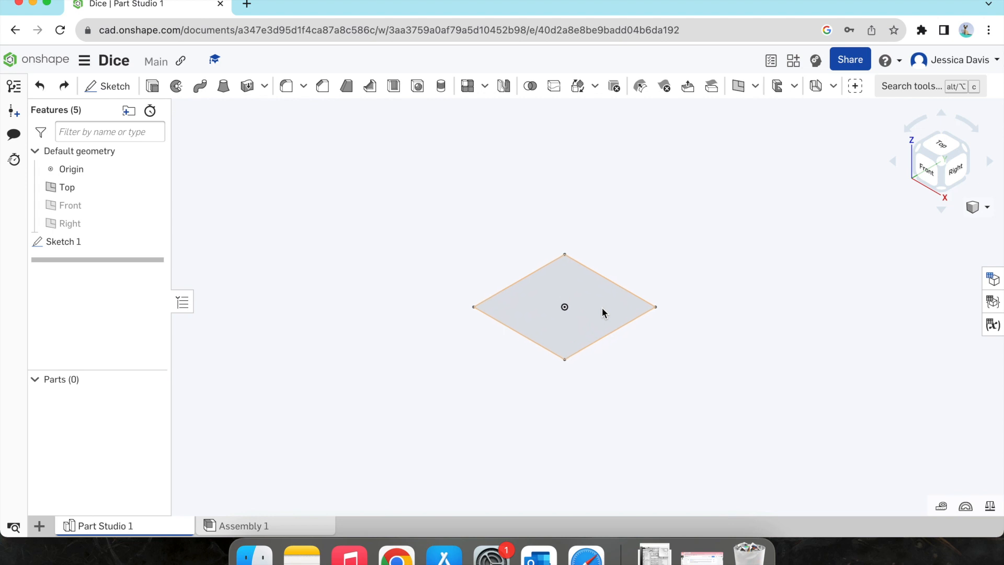
scroll(602, 307, up, 5)
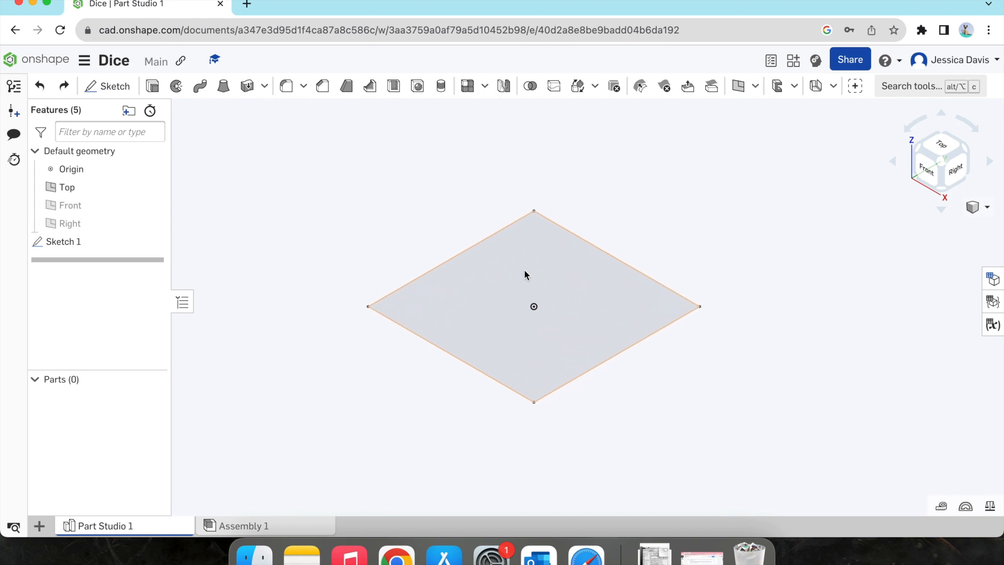
scroll(525, 271, down, 4)
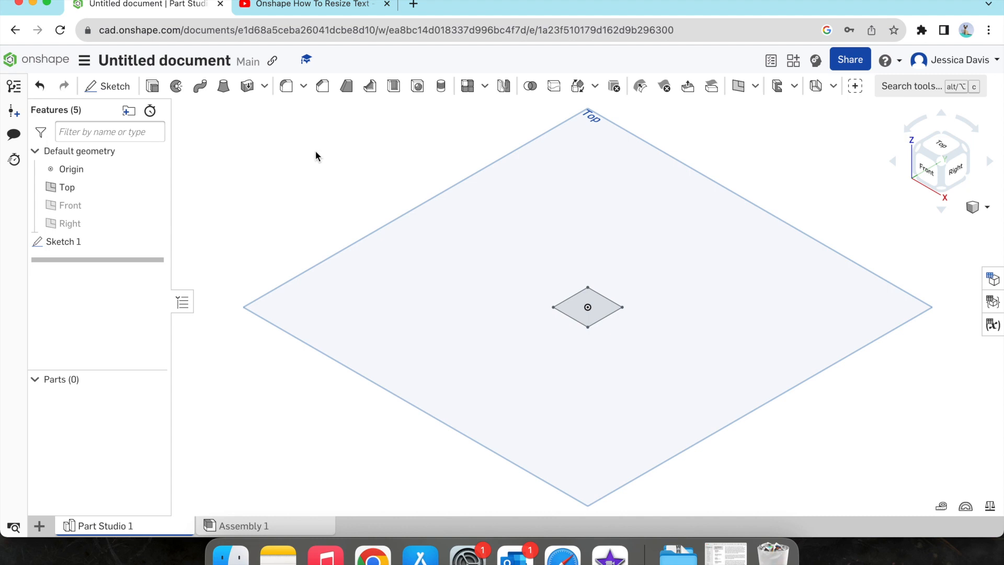
click(152, 86)
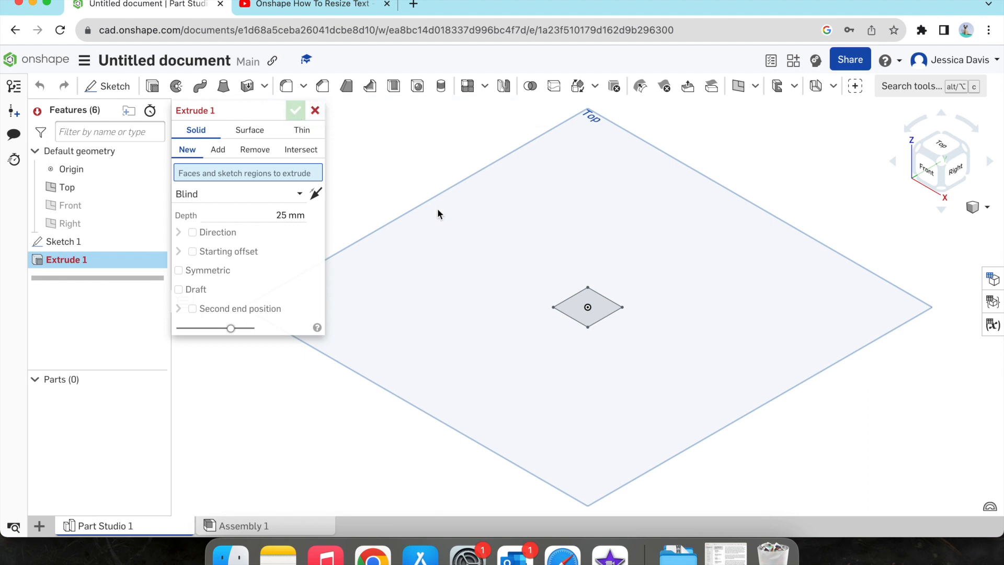
click(601, 305)
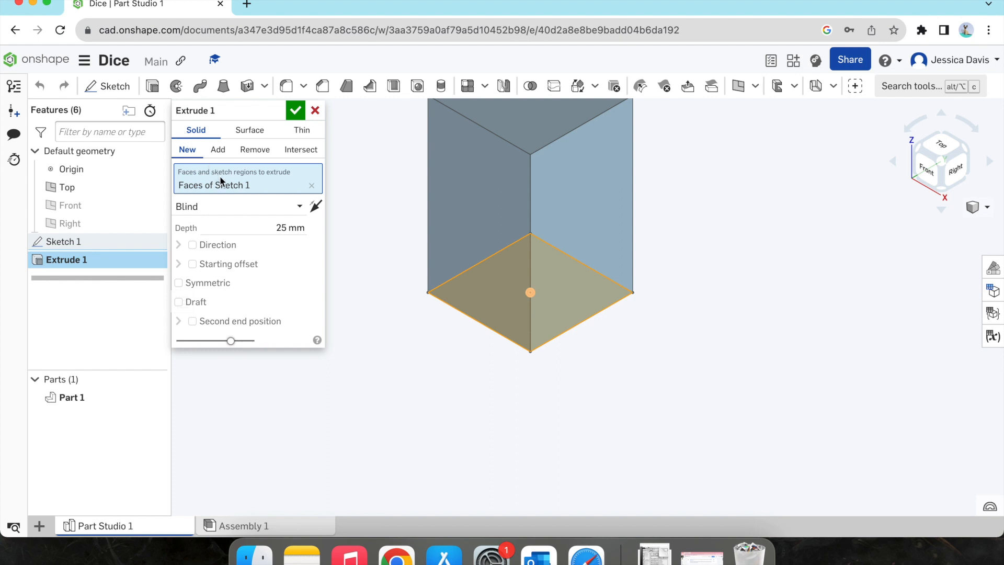
click(280, 226)
text(15)
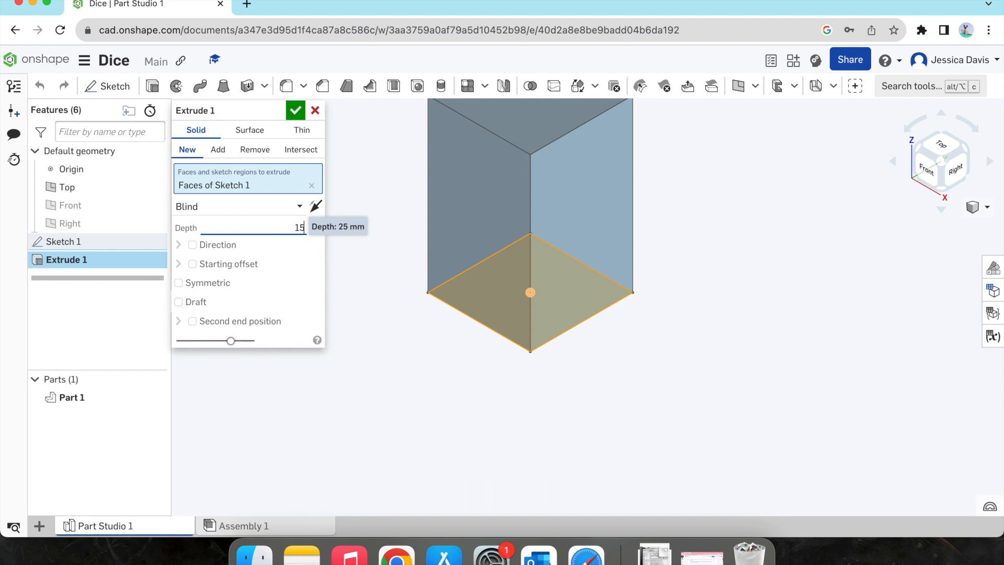
key(Return)
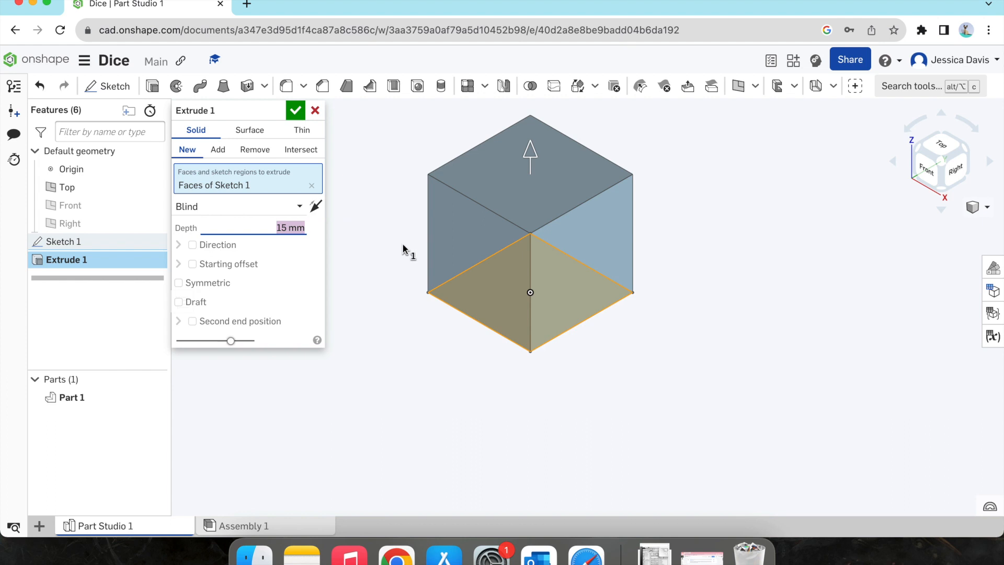
click(294, 112)
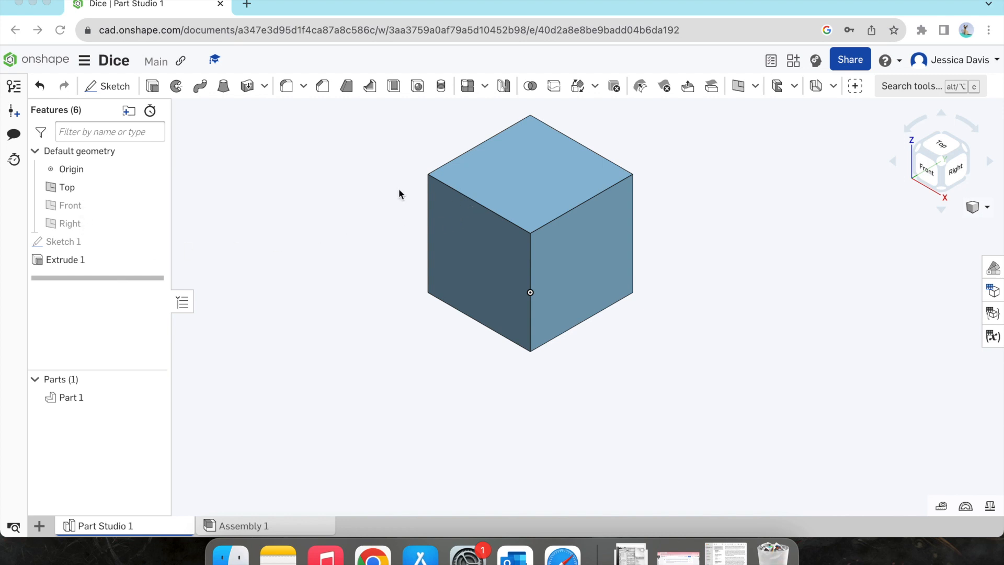
Step: Start a new sketch on the top face of the cube
click(112, 86)
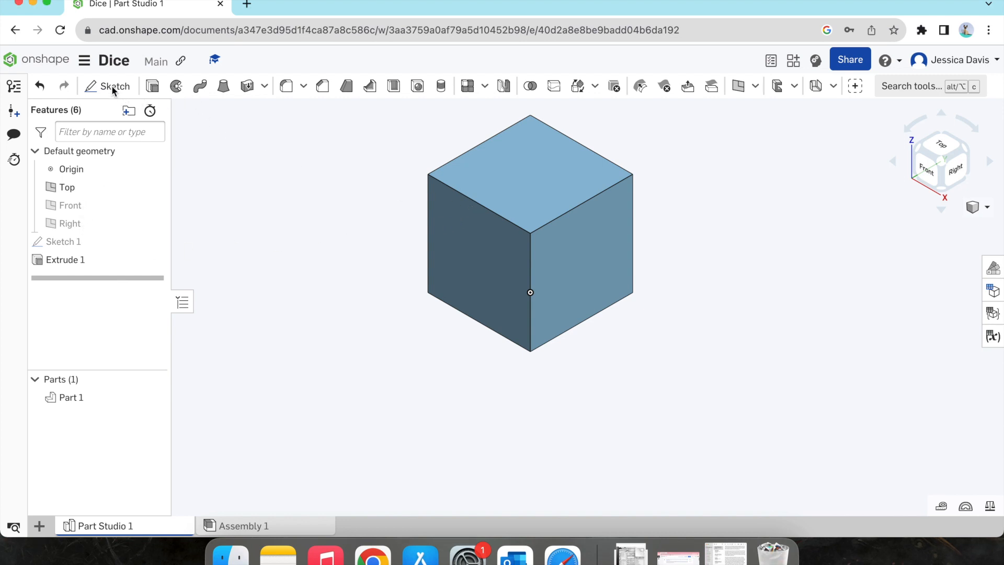
click(110, 87)
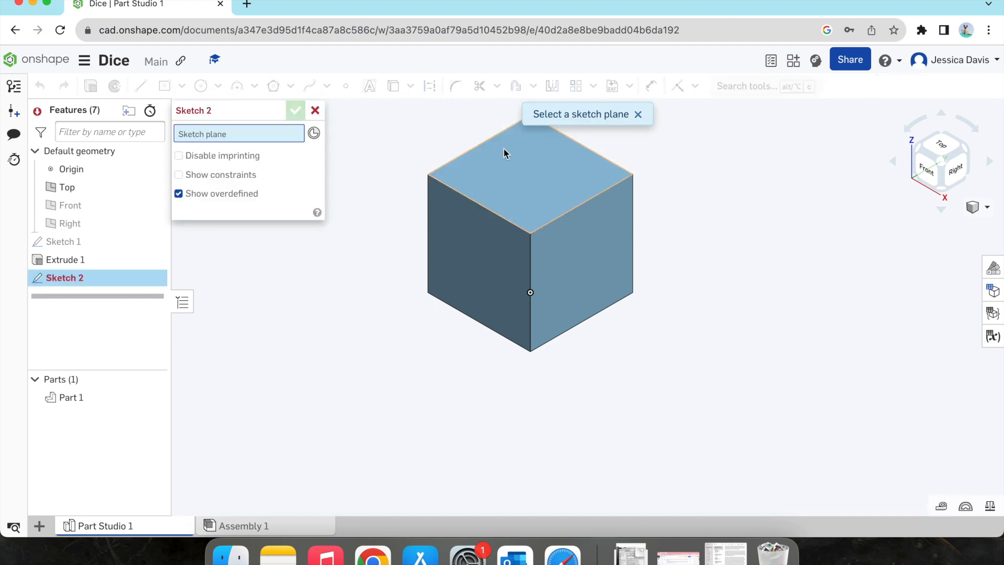
click(516, 175)
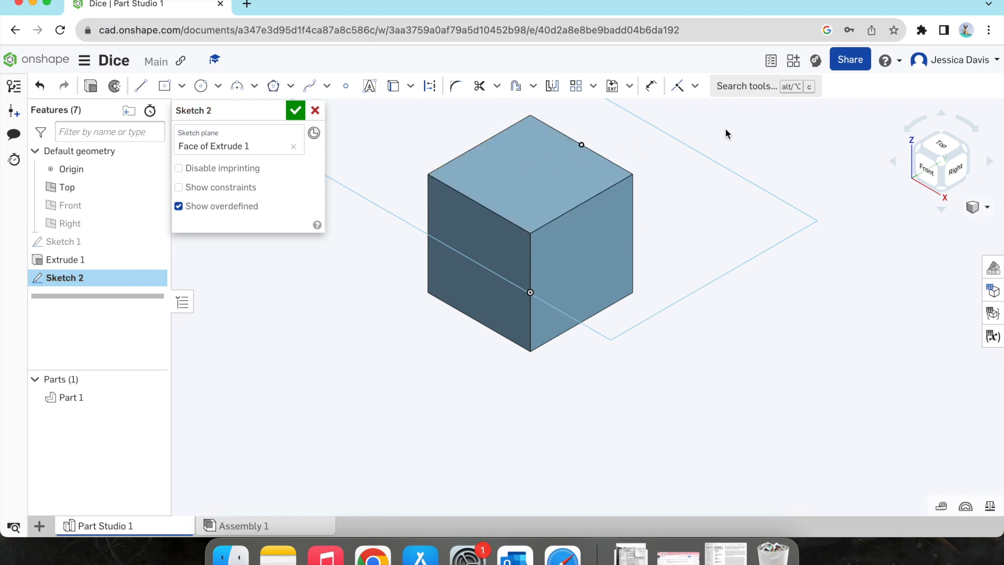
click(939, 152)
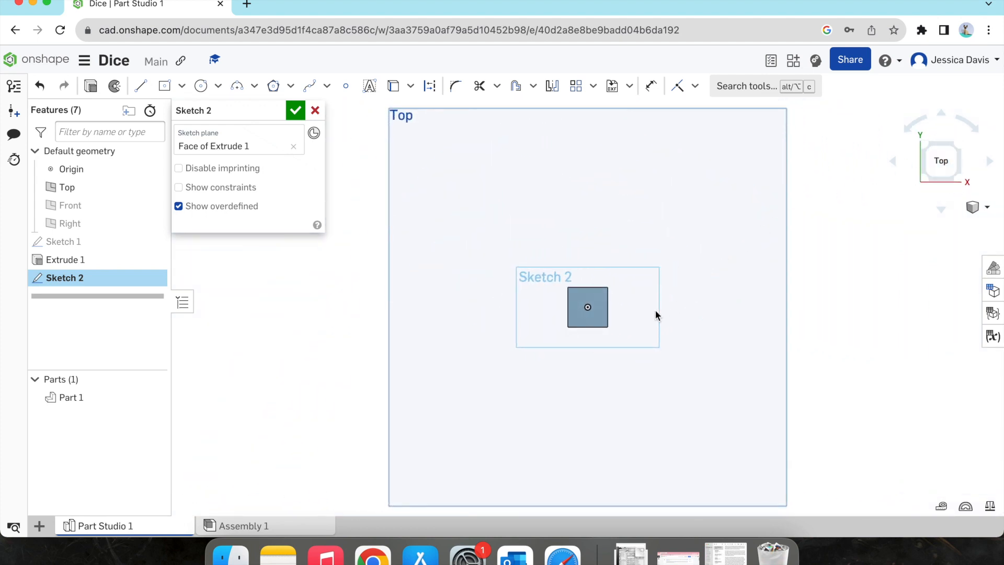
scroll(641, 317, up, 5)
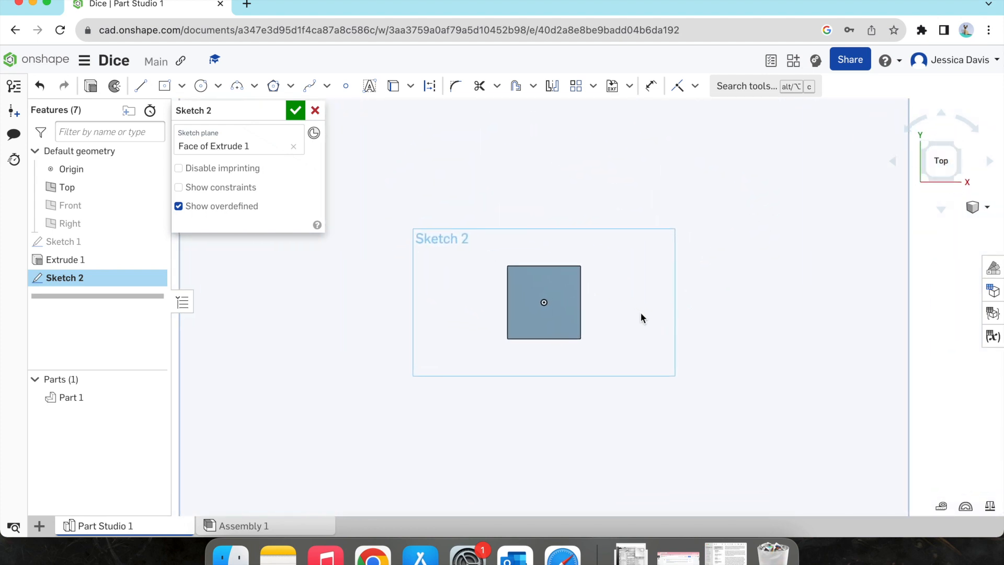
Step: Add the text "1" in Open Sans within a text box drawn over the centre of the cube's top face
scroll(496, 335, up, 4)
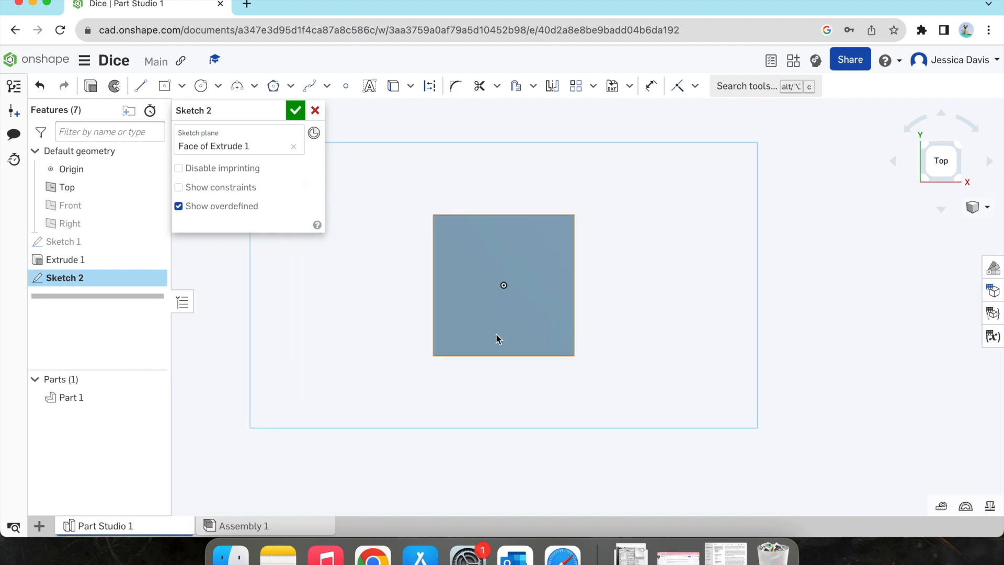
scroll(496, 335, up, 1)
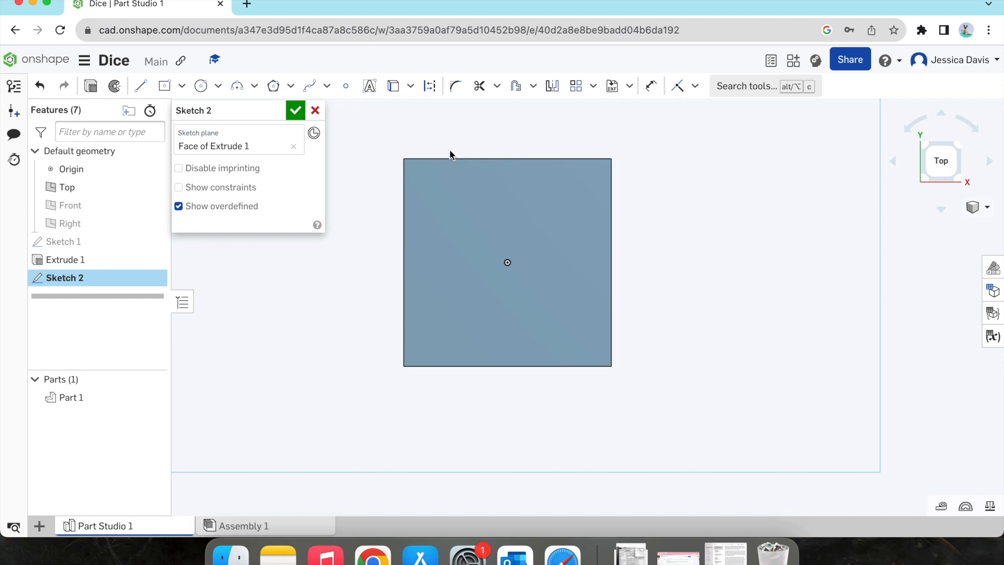
click(370, 87)
click(438, 188)
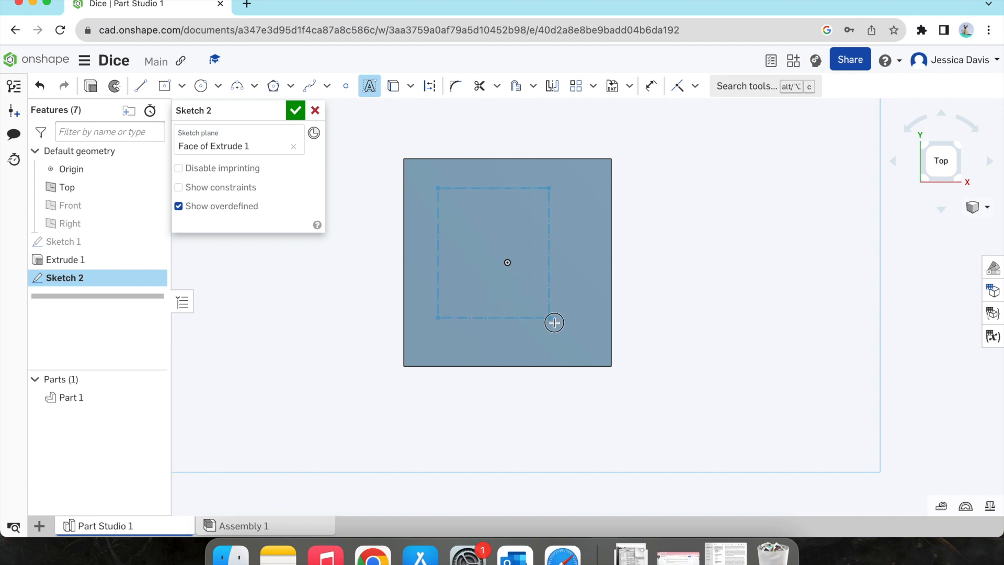
click(572, 331)
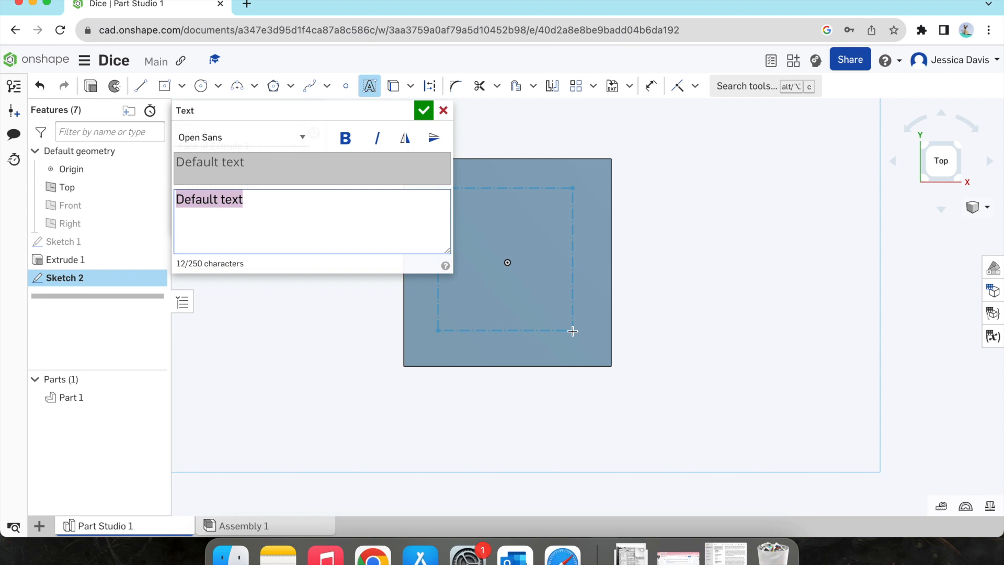
text(1)
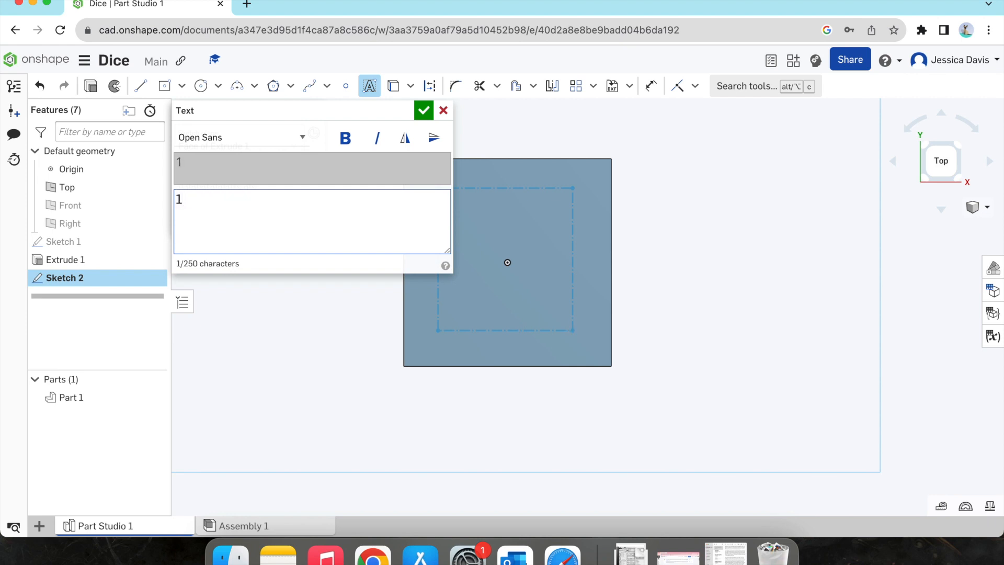
click(424, 112)
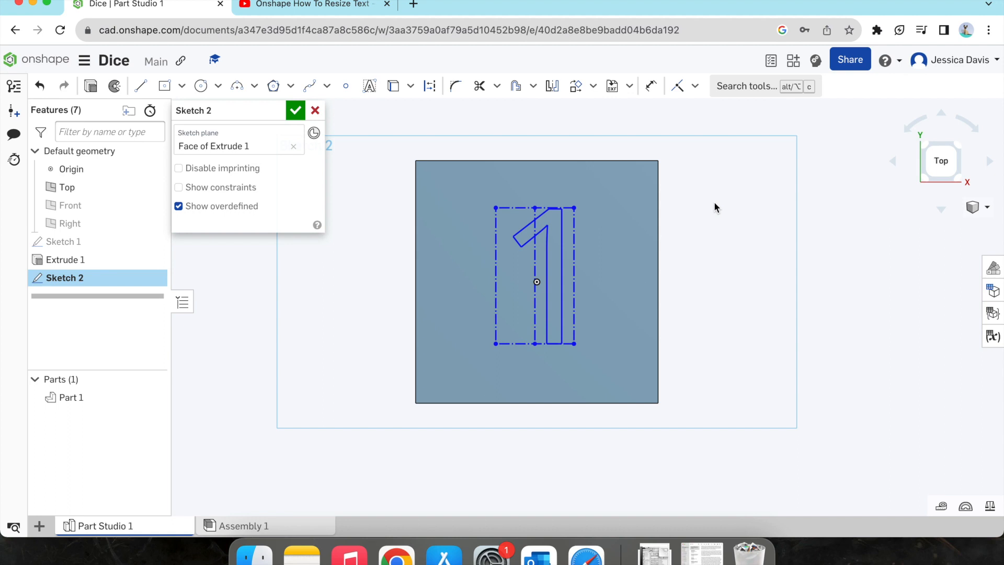
Step: Transform the "1" text by about -0.7 mm horizontally and -0.5 mm vertically to centre it, and finish the sketch
click(577, 92)
click(560, 208)
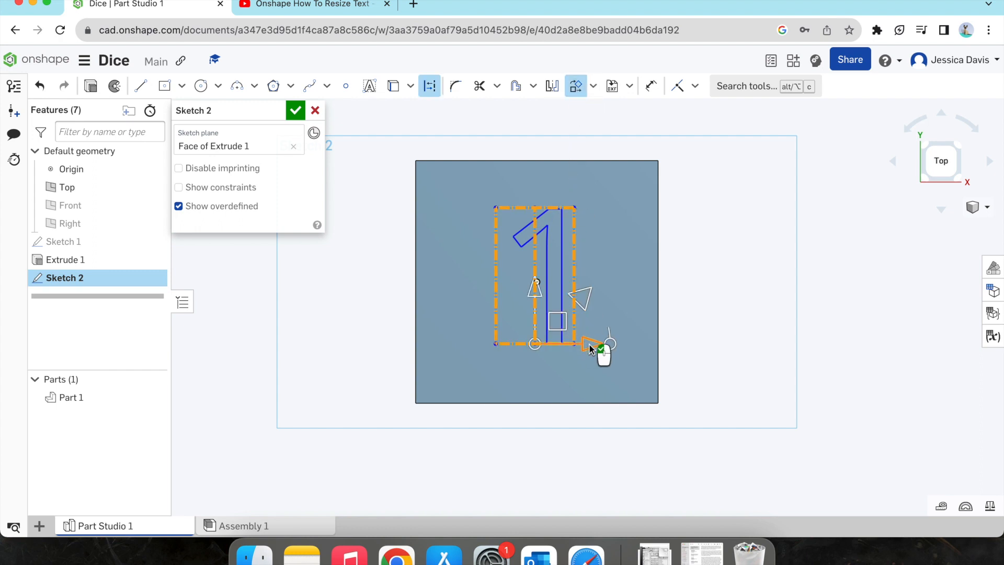
drag(592, 343, 578, 343)
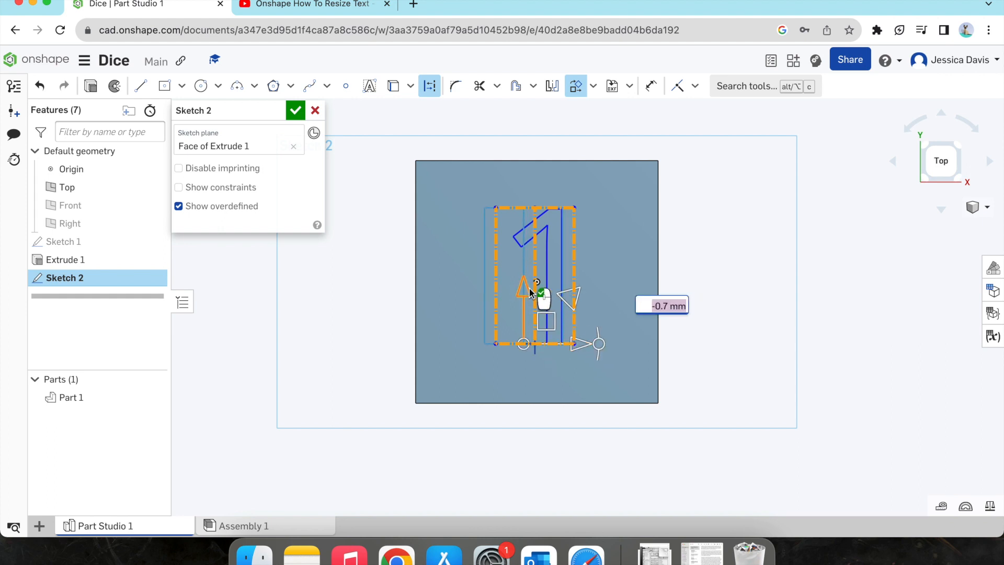
drag(528, 289, 528, 299)
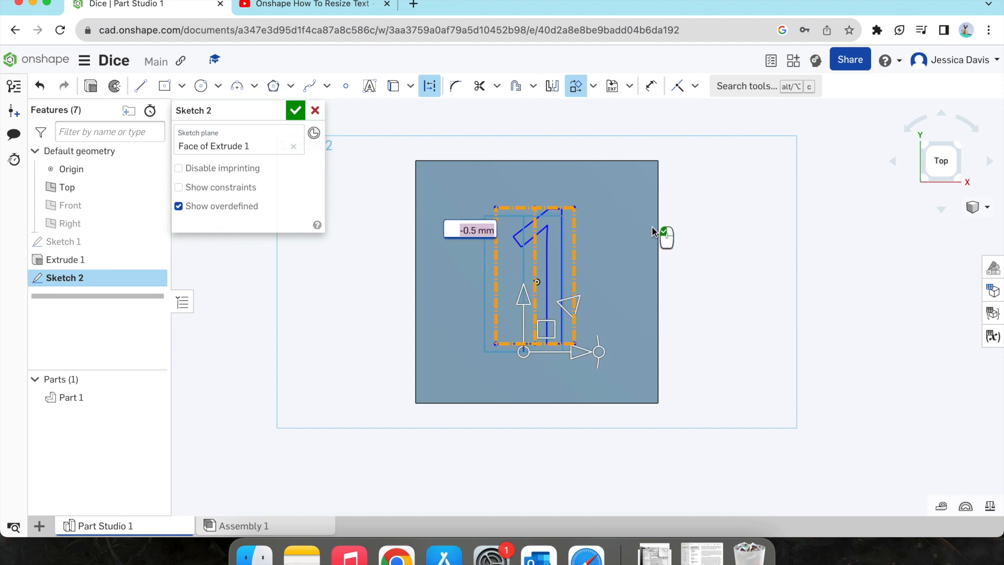
click(628, 201)
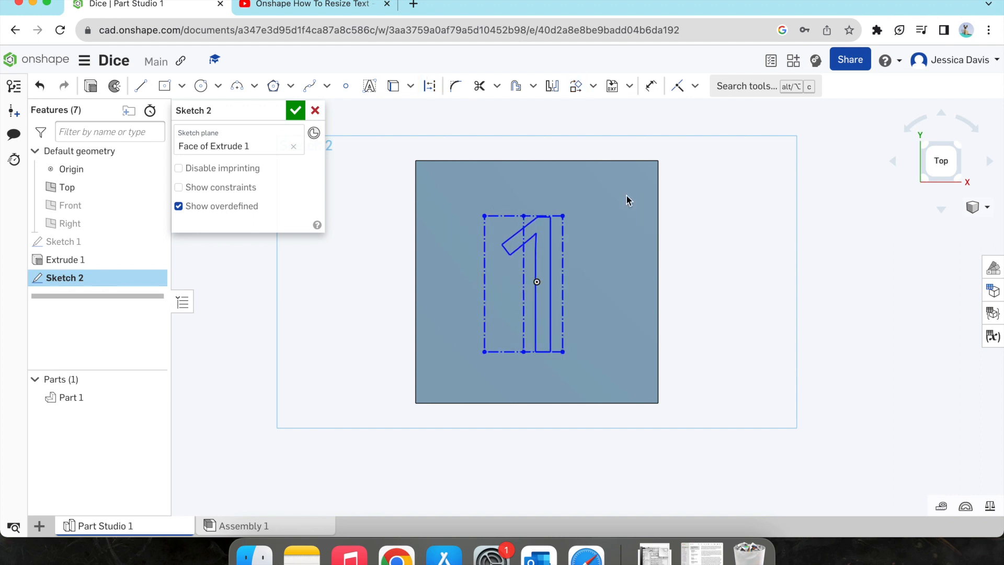
click(299, 111)
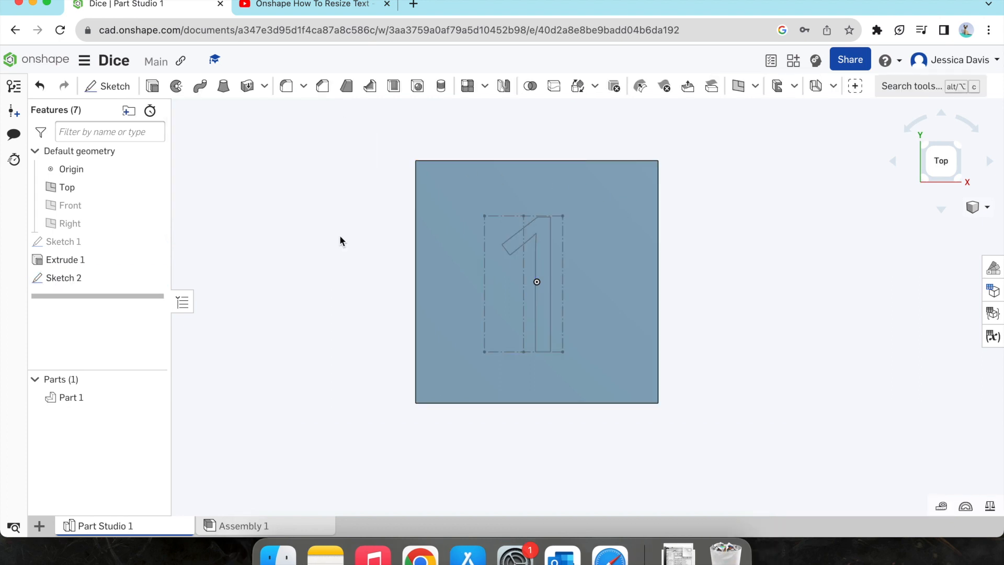
Step: Start an extrusion of the sketched "1" with a blind depth of 3 mm
click(86, 281)
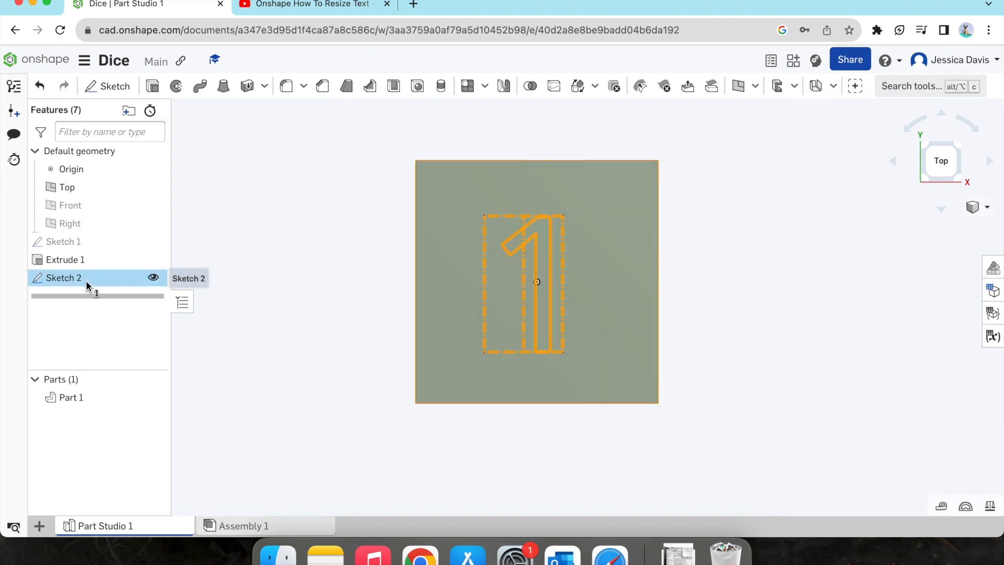
click(153, 93)
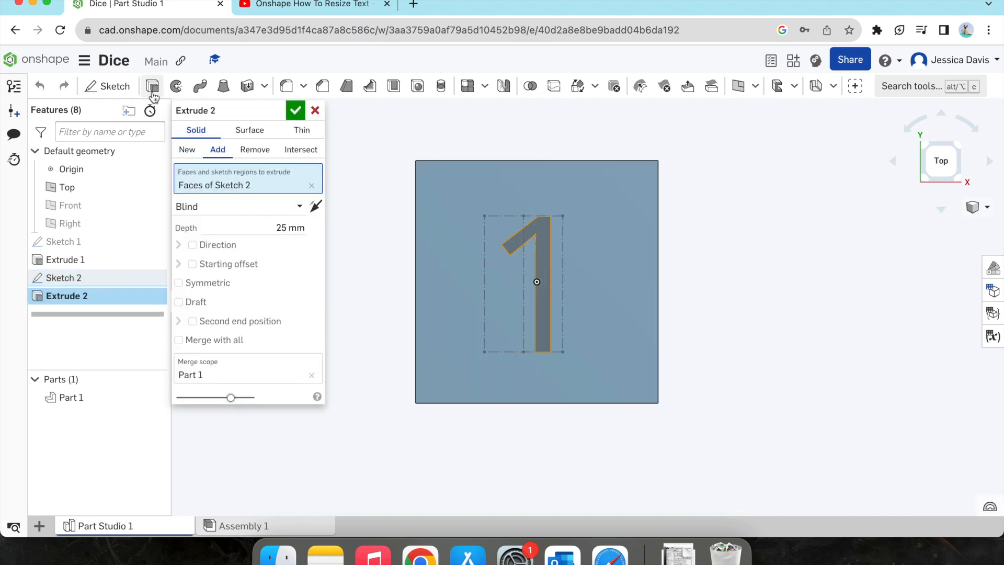
click(284, 227)
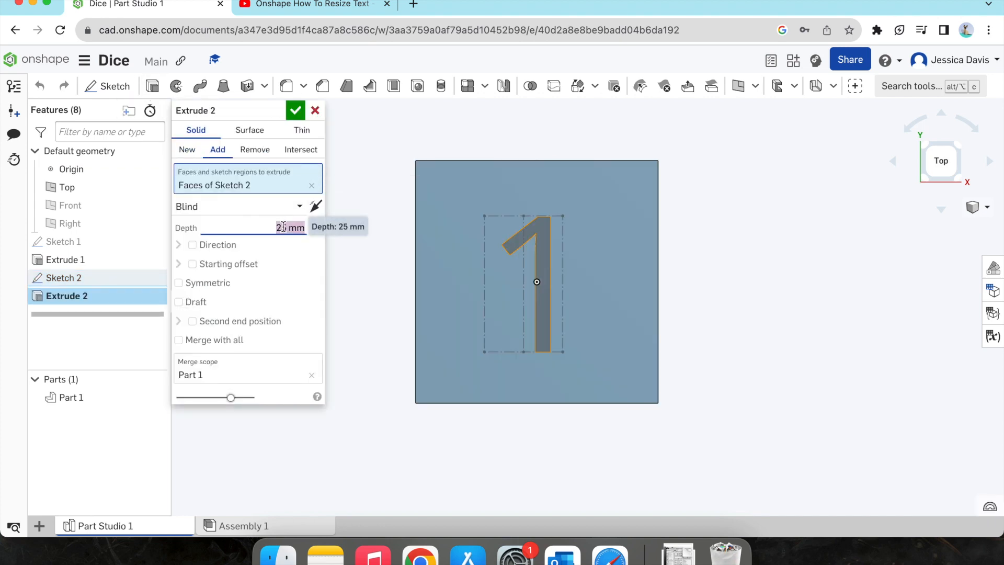
text(3)
key(Return)
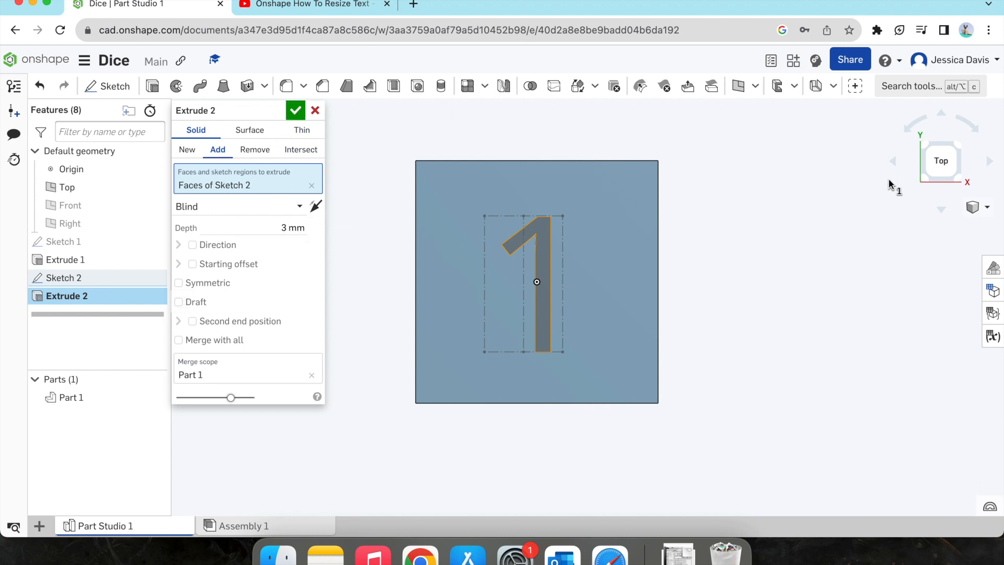
click(921, 180)
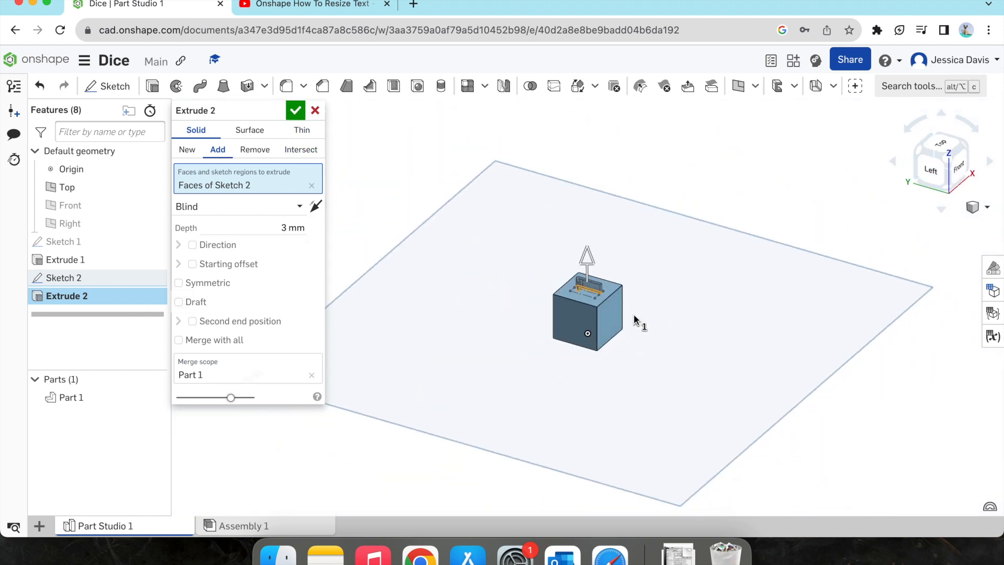
scroll(633, 317, up, 5)
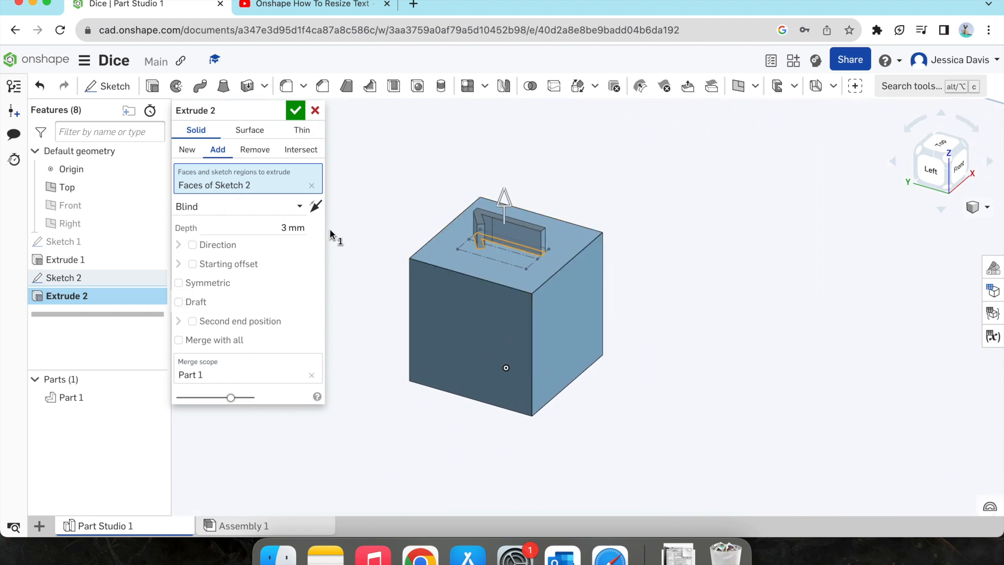
Step: Change the "1" extrusion to remove material with a depth of 2 mm and complete it
click(253, 150)
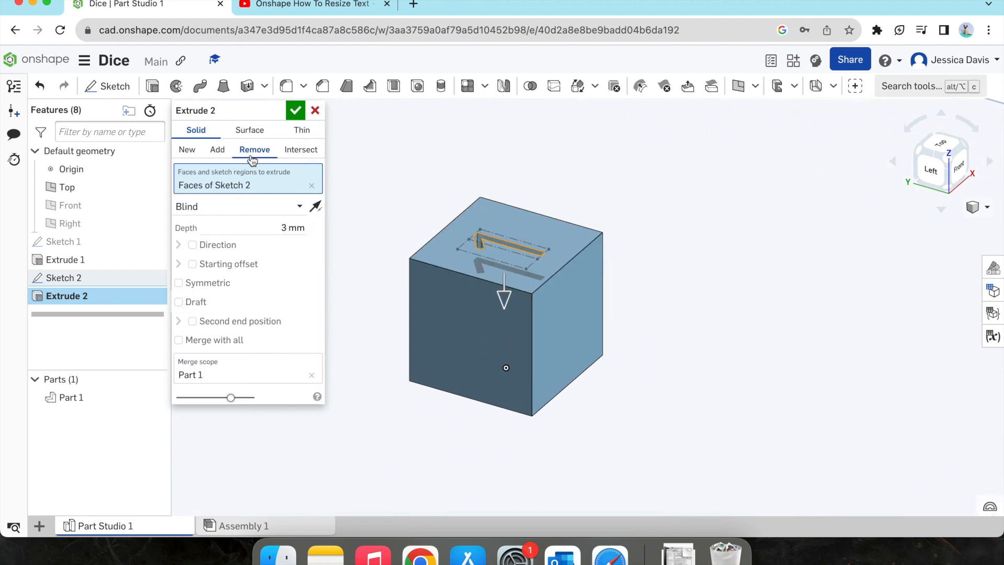
click(285, 230)
text(2)
key(Return)
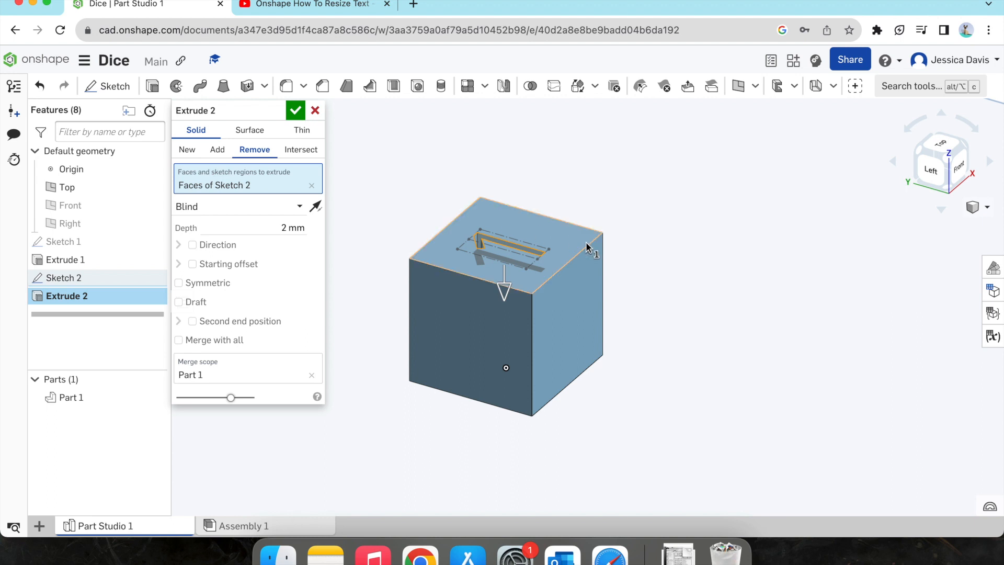
click(965, 152)
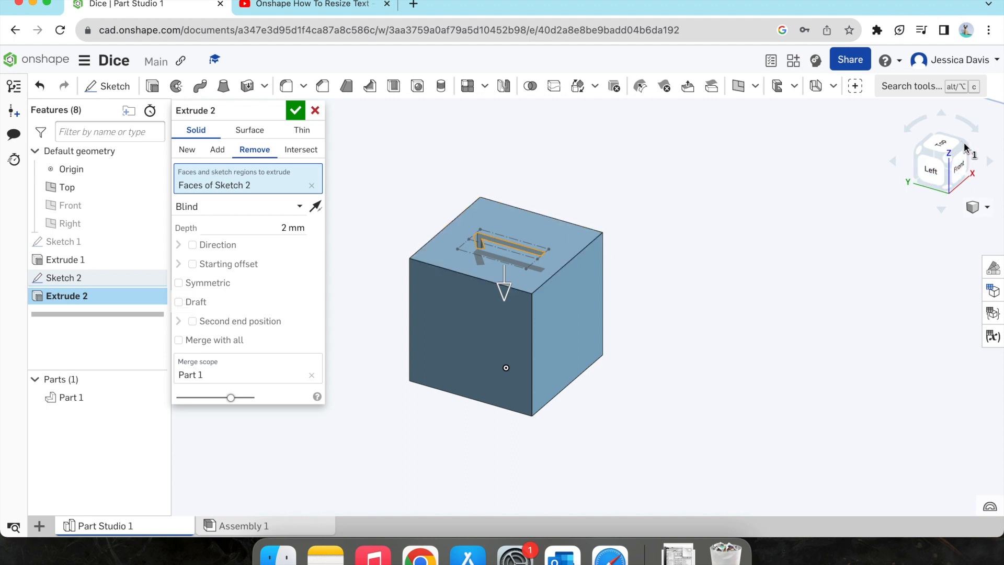
scroll(597, 291, up, 10)
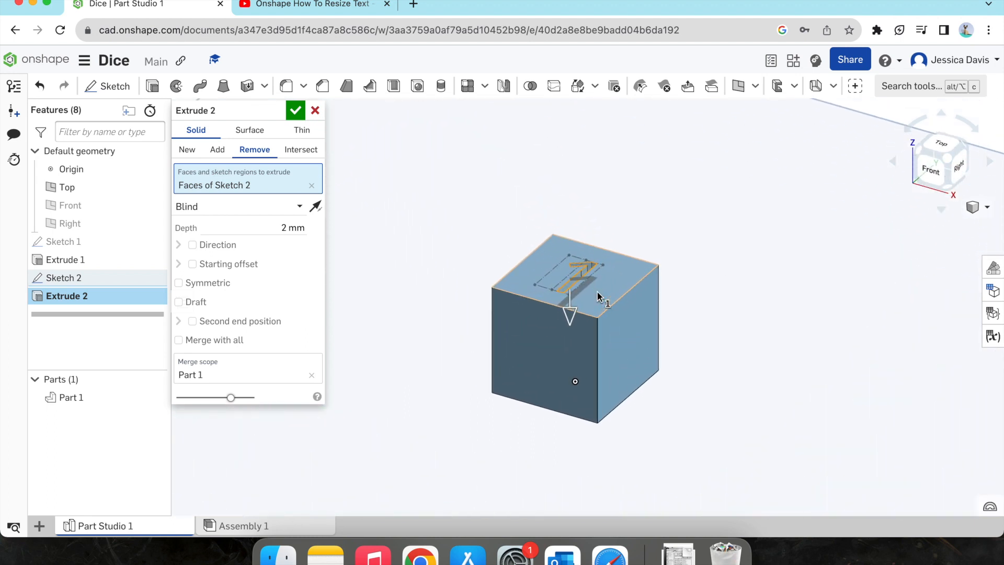
right_drag(597, 291, 600, 314)
click(295, 111)
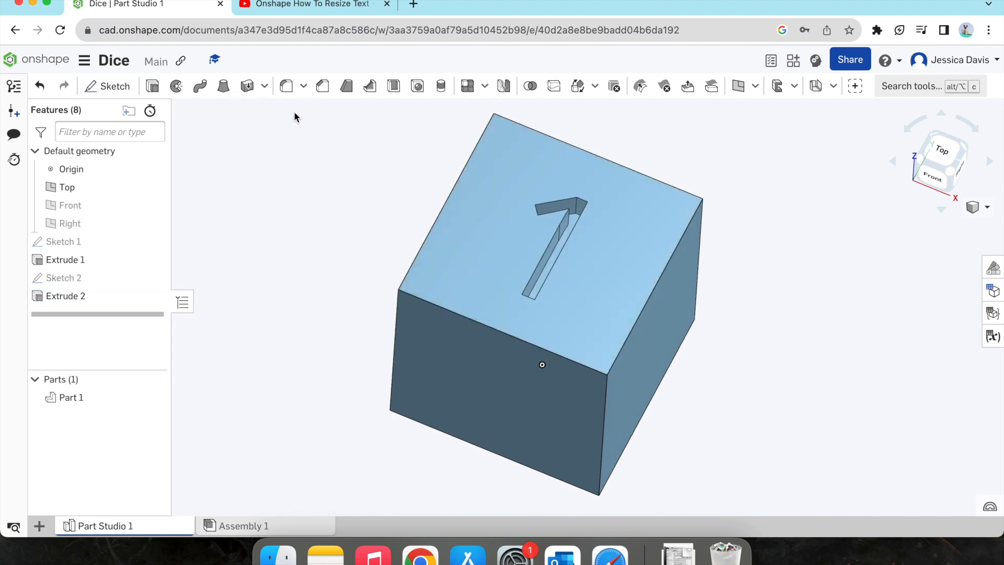
Step: Start a new sketch on the bottom face of the cube
click(939, 181)
click(945, 180)
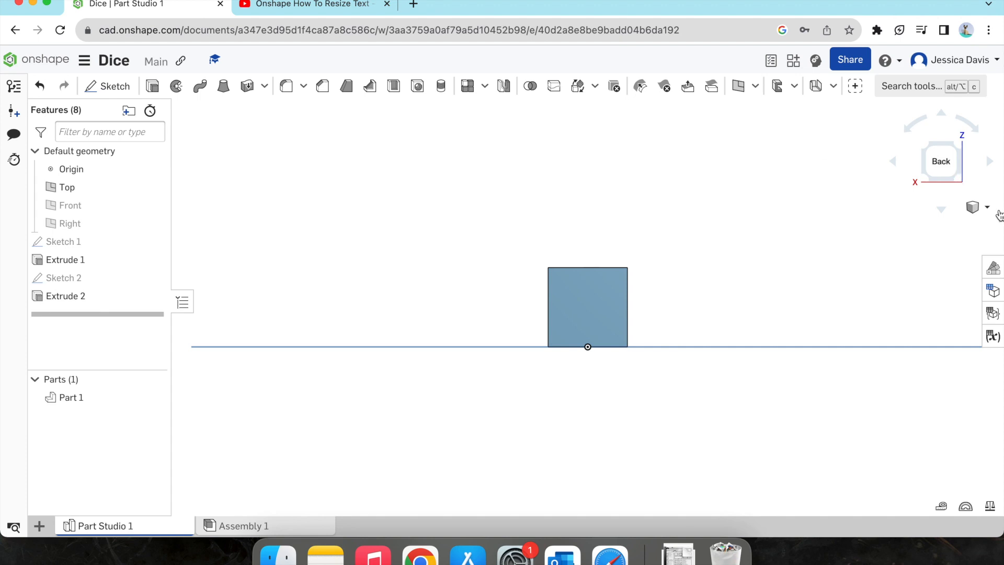
click(924, 181)
click(942, 137)
click(943, 147)
click(961, 180)
click(951, 185)
click(948, 185)
scroll(596, 308, up, 5)
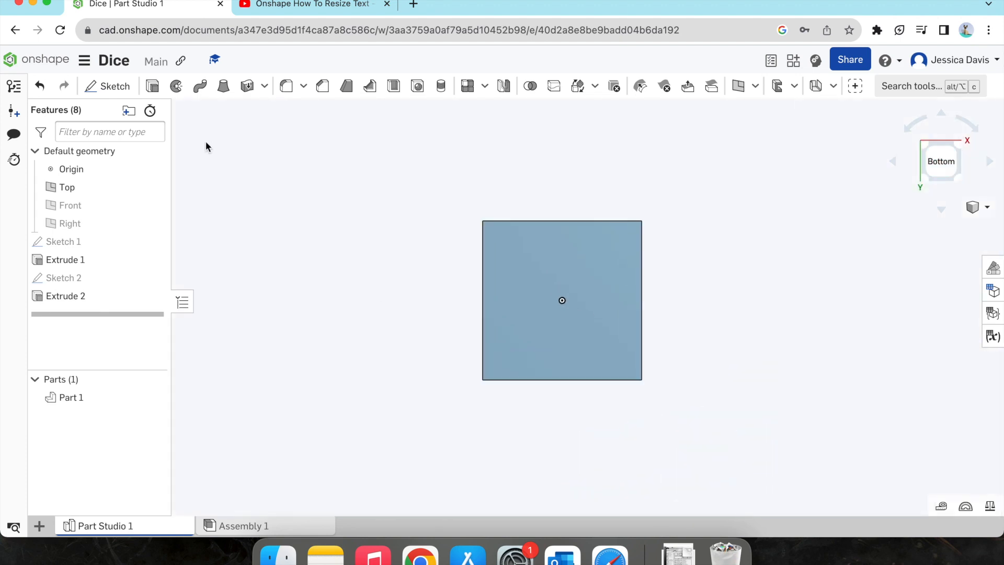
key(shift+s)
click(520, 269)
Step: Add the text "6" within a text box drawn on the bottom face
click(369, 87)
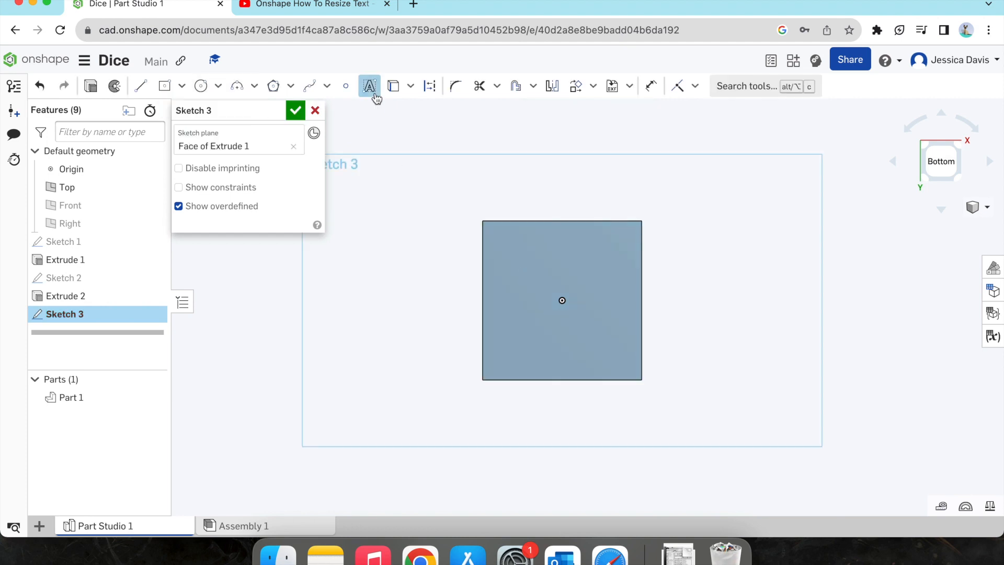
drag(501, 243, 596, 358)
text(6)
click(417, 109)
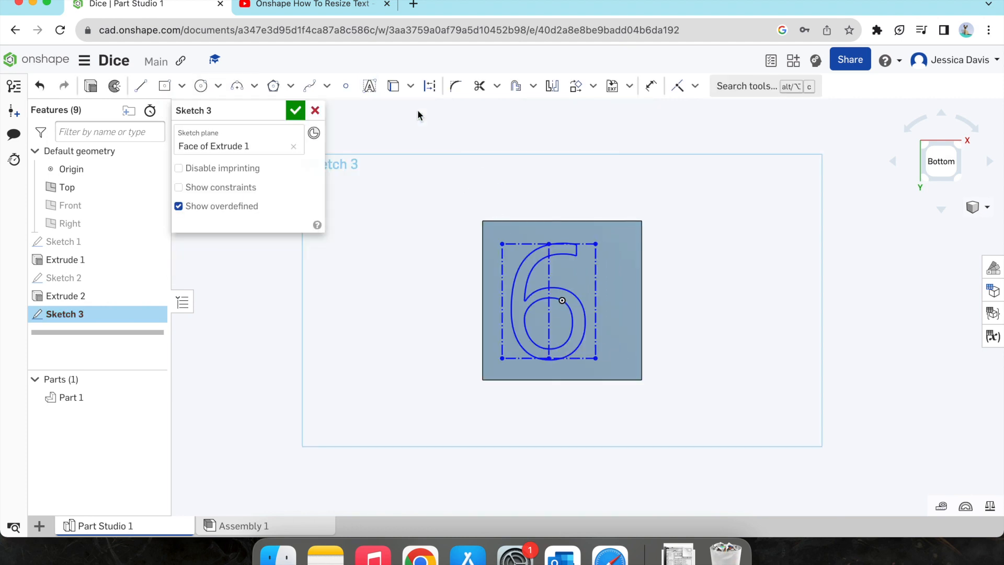
Step: Scale the "6" text by about 0.84 and move it to the centre of the bottom face with Transform
click(575, 86)
drag(615, 368, 610, 268)
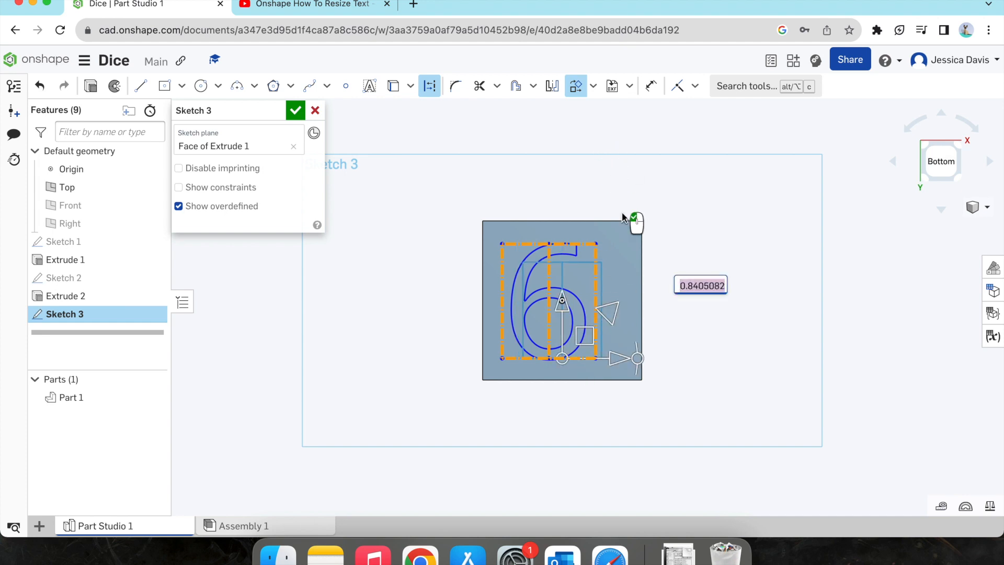
click(626, 234)
drag(558, 296, 558, 284)
click(584, 192)
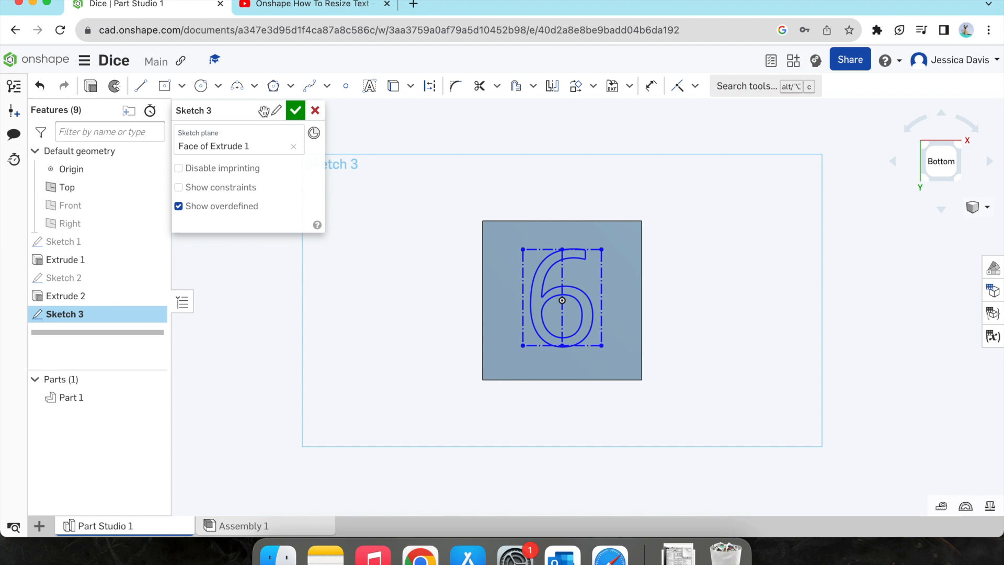
Step: Finish the sketch and cut the "6" 2 mm deep into the bottom face with Extrude
click(295, 111)
click(152, 86)
click(282, 227)
text(2)
key(Return)
right_drag(758, 224, 593, 320)
key(Return)
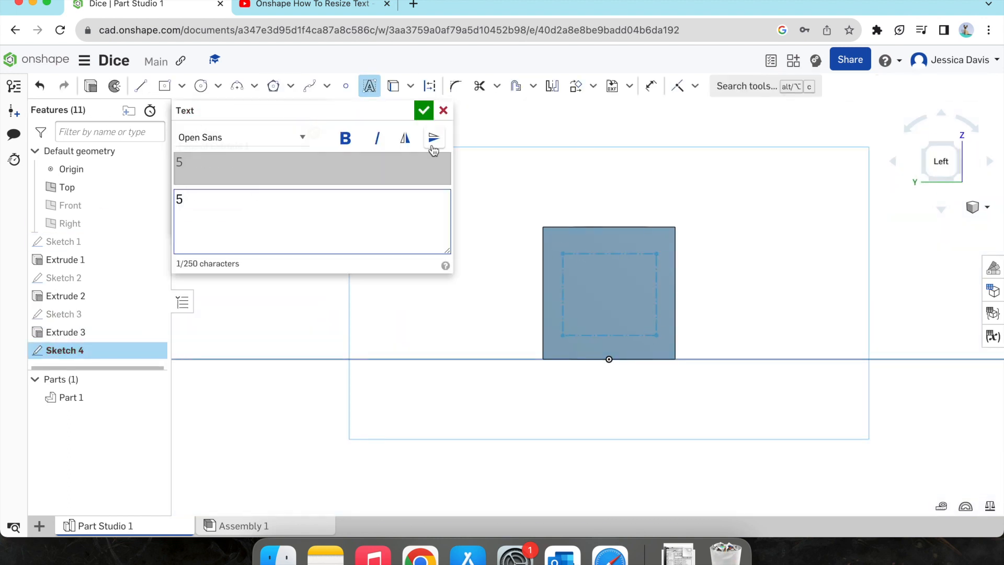
Step: Sketch the text "5" on the cube's left face and centre it with Transform
key(Return)
click(604, 286)
drag(695, 332, 685, 333)
click(576, 86)
click(613, 206)
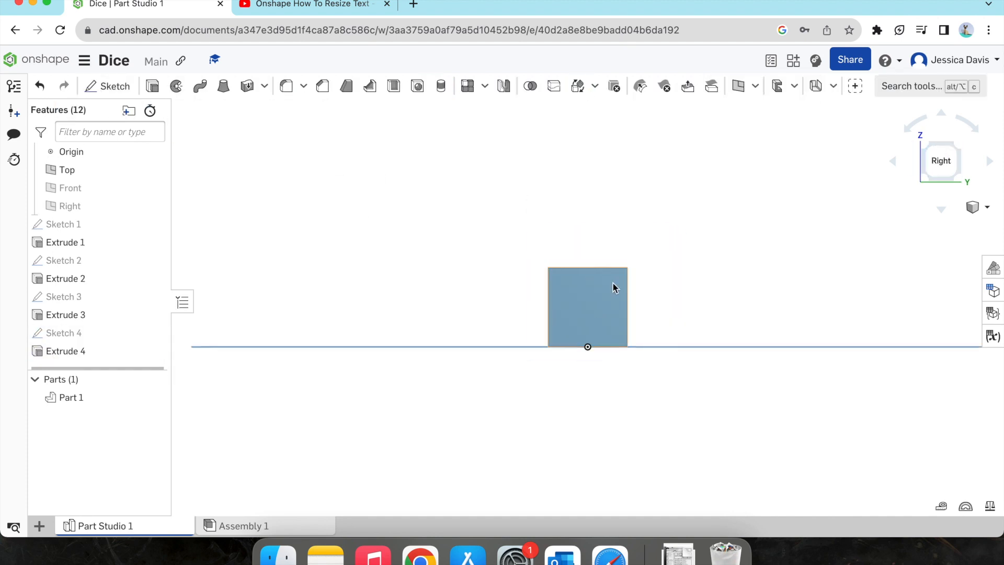
Step: Start a new sketch on the right face of the cube
key(shift+s)
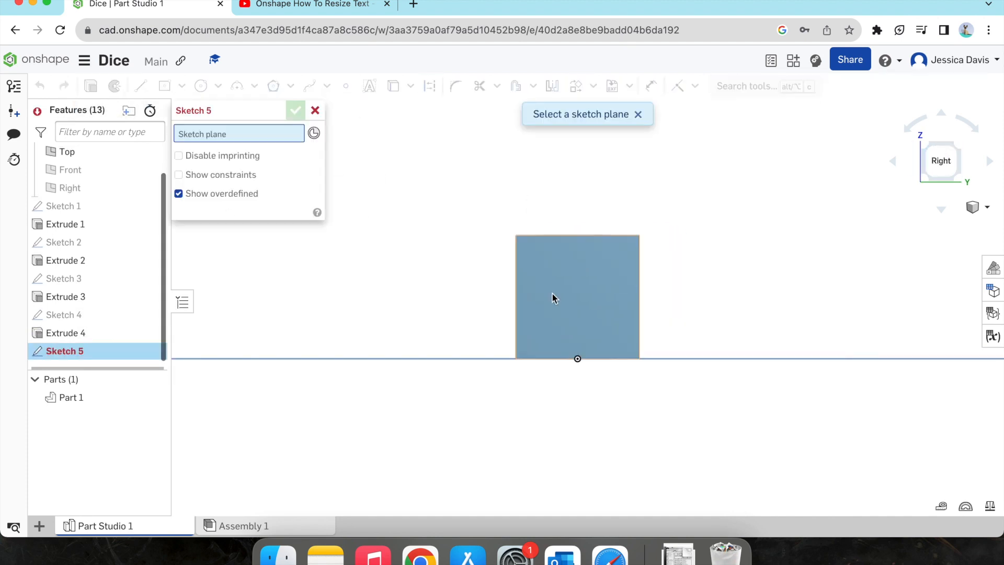
click(554, 298)
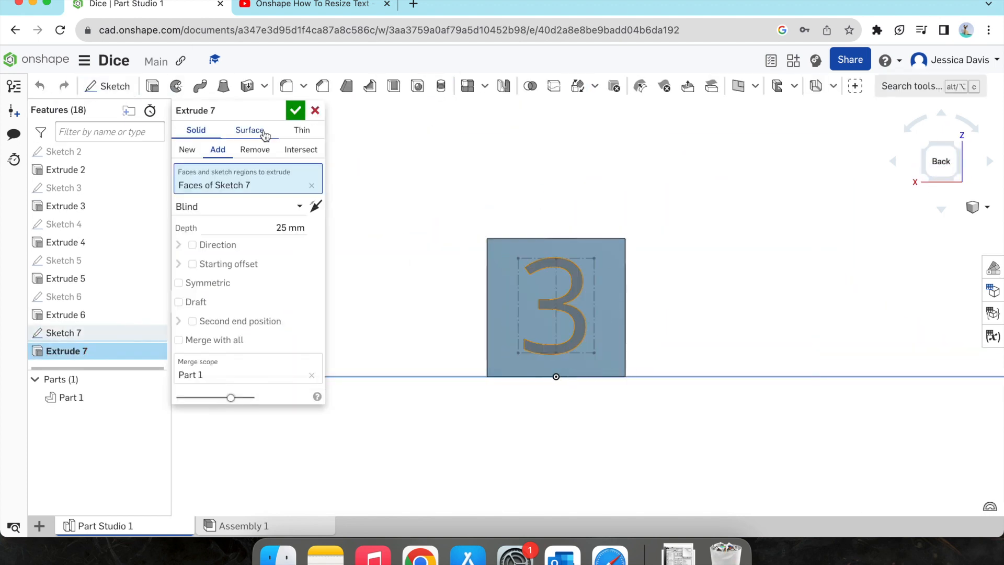
Step: Complete the extrusion of the "3" on the cube's back face
click(295, 111)
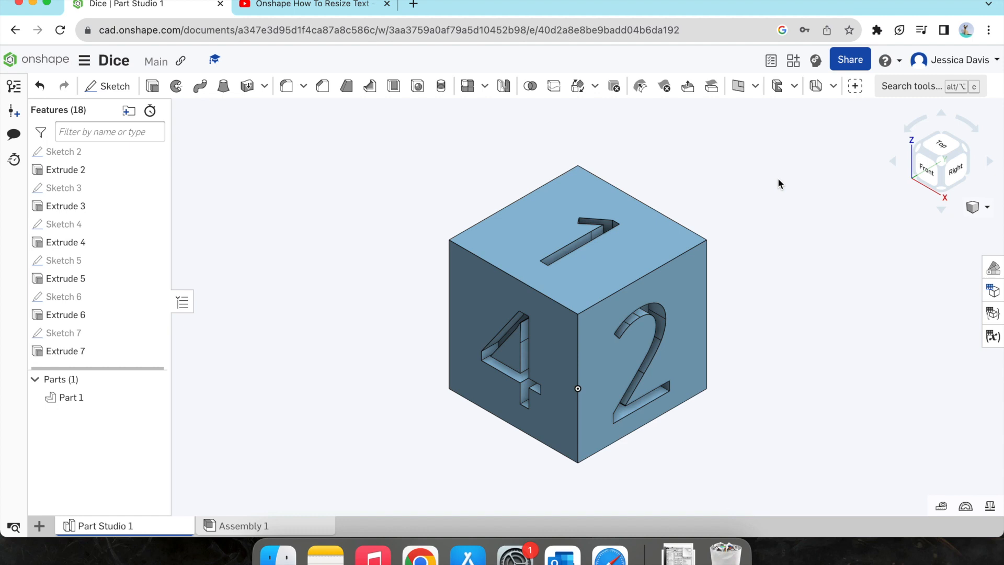
Step: Fillet the cube's edge between the "1" and "4" faces with a 1 mm radius
click(286, 87)
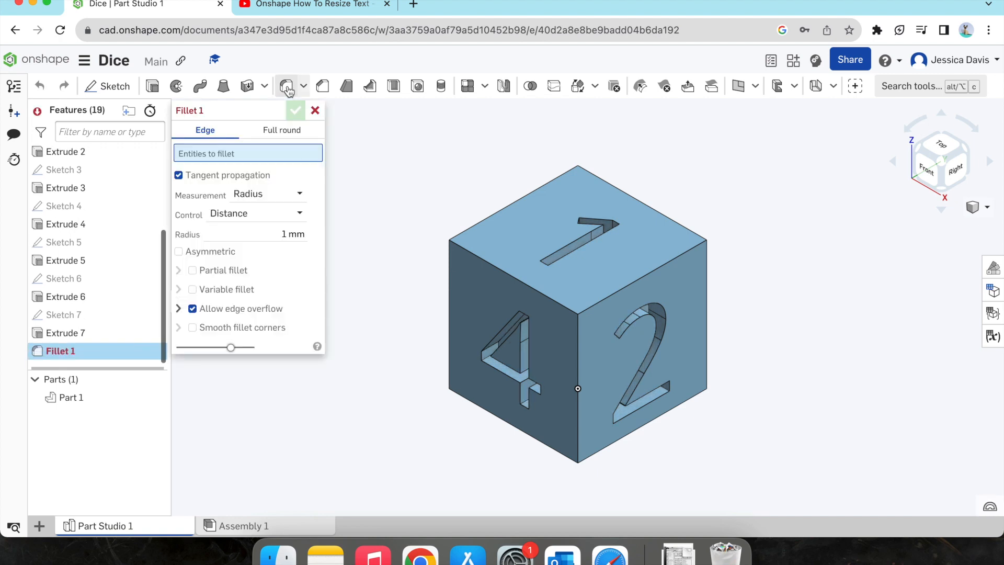
click(476, 257)
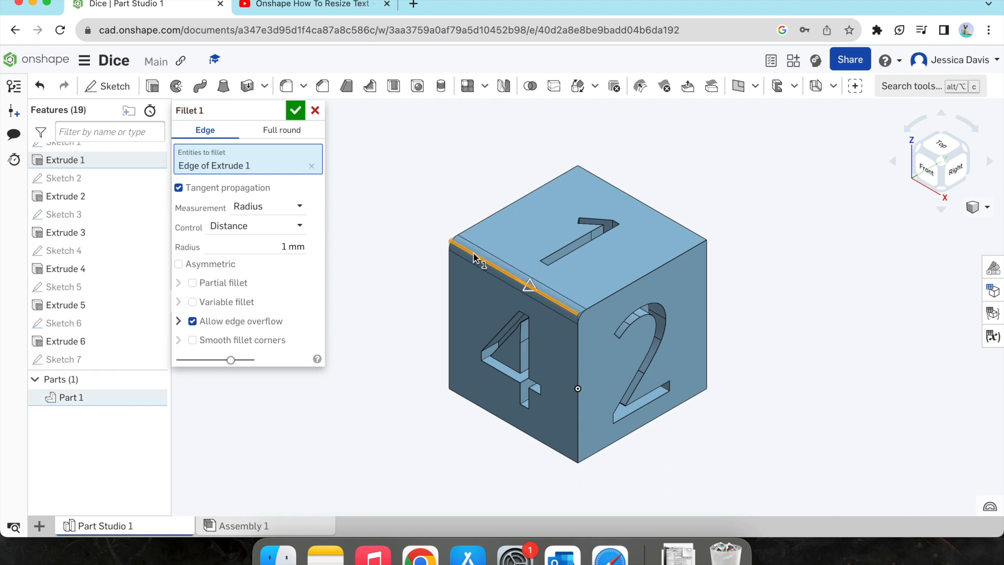
click(287, 247)
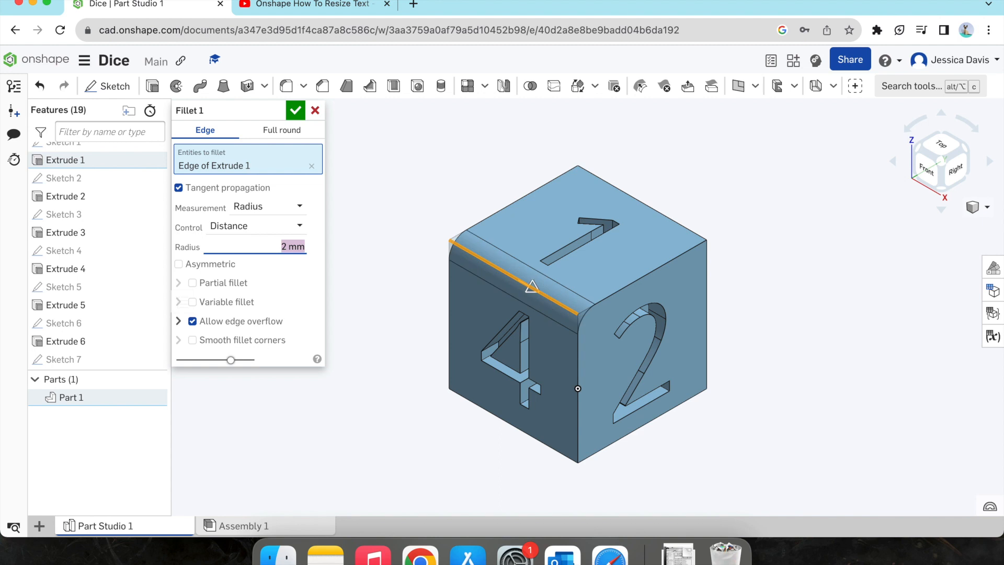
text(1)
key(Return)
click(296, 111)
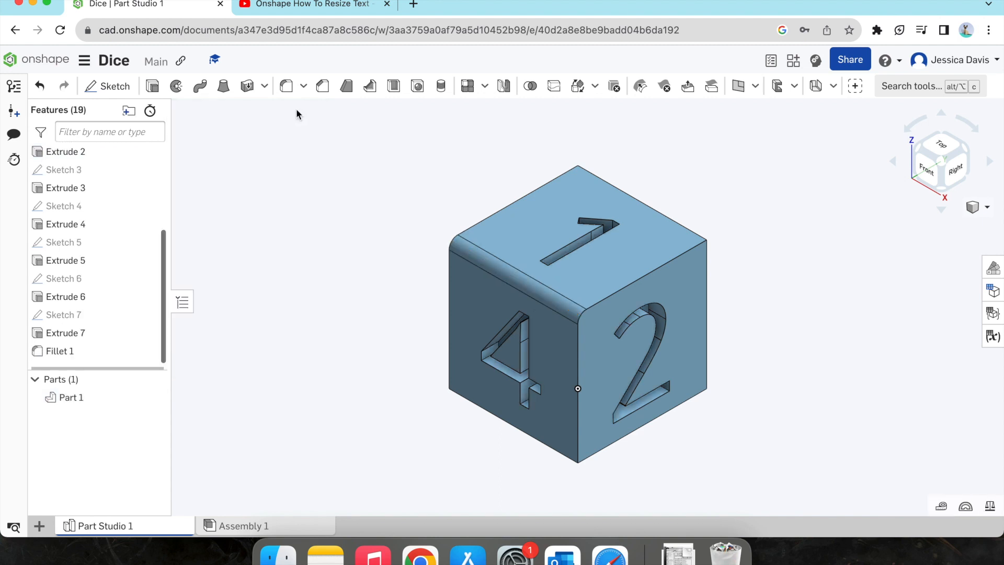
Step: Chamfer the edge between the "1" and "2" faces with an equal distance of 0.5 mm
click(323, 86)
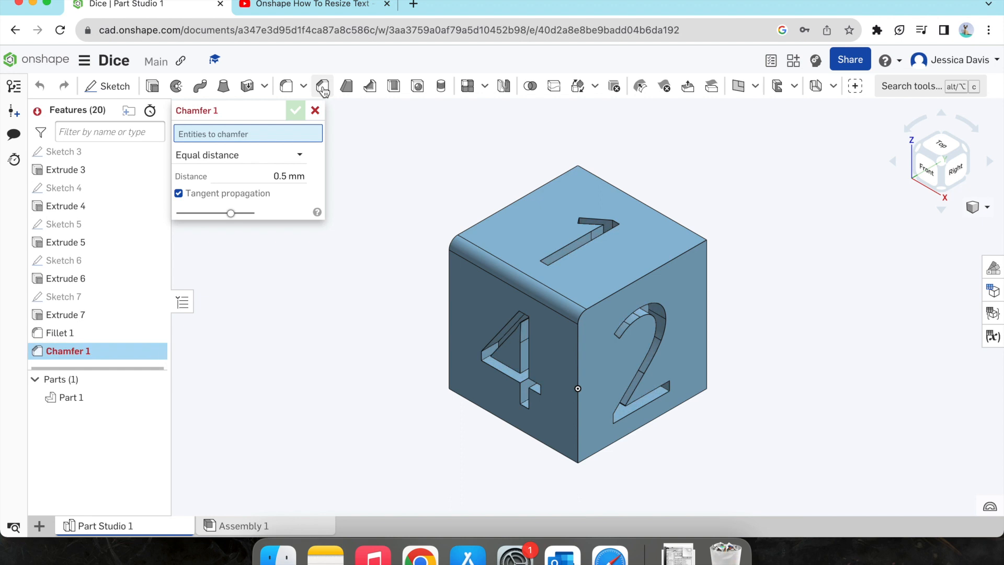
click(638, 283)
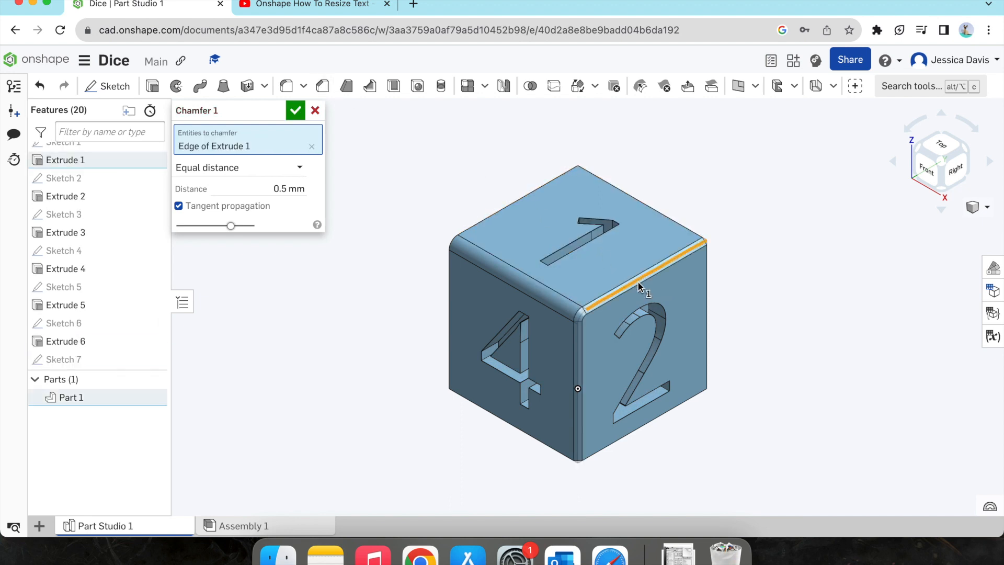
click(291, 188)
text(1)
key(Return)
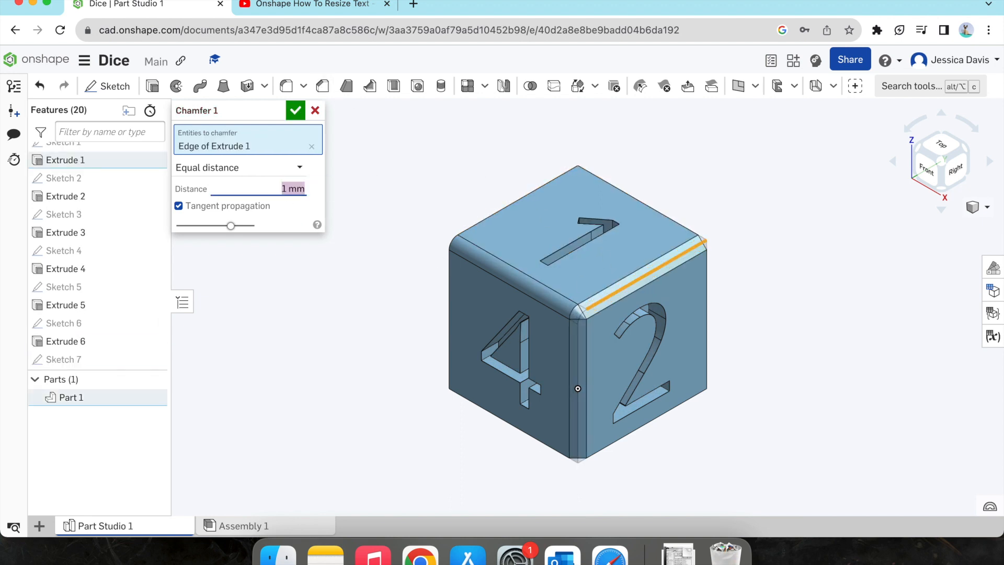
text(0.5)
key(Return)
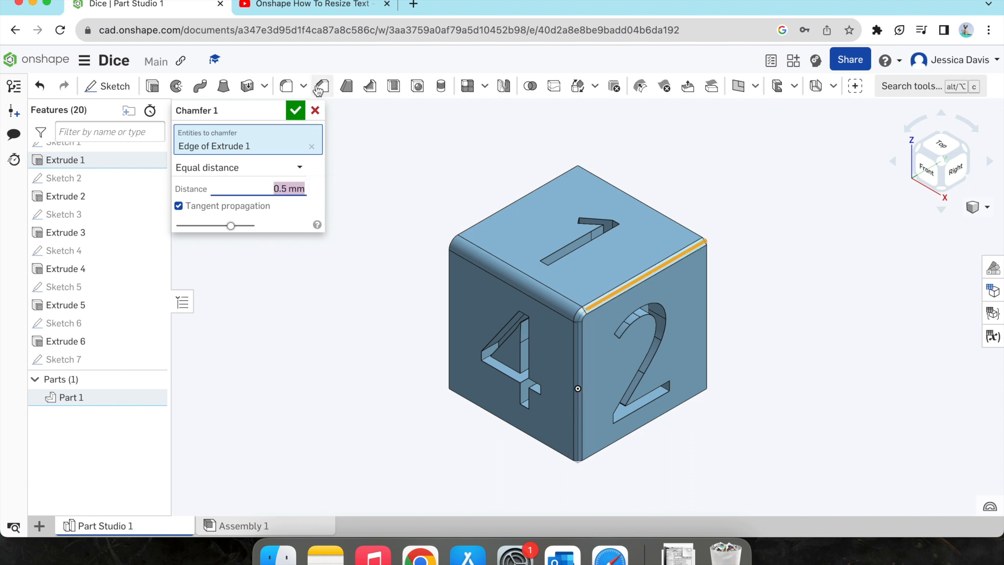
click(295, 110)
Step: Discard a trial chamfer on the "1" face and undo the chamfer between the "1" and "2" faces
scroll(768, 235, up, 2)
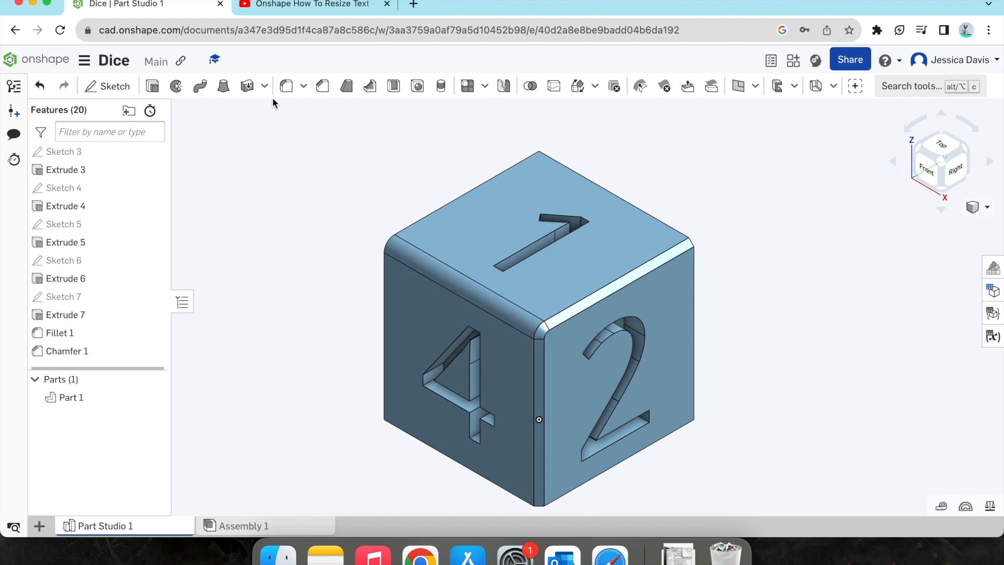
click(322, 87)
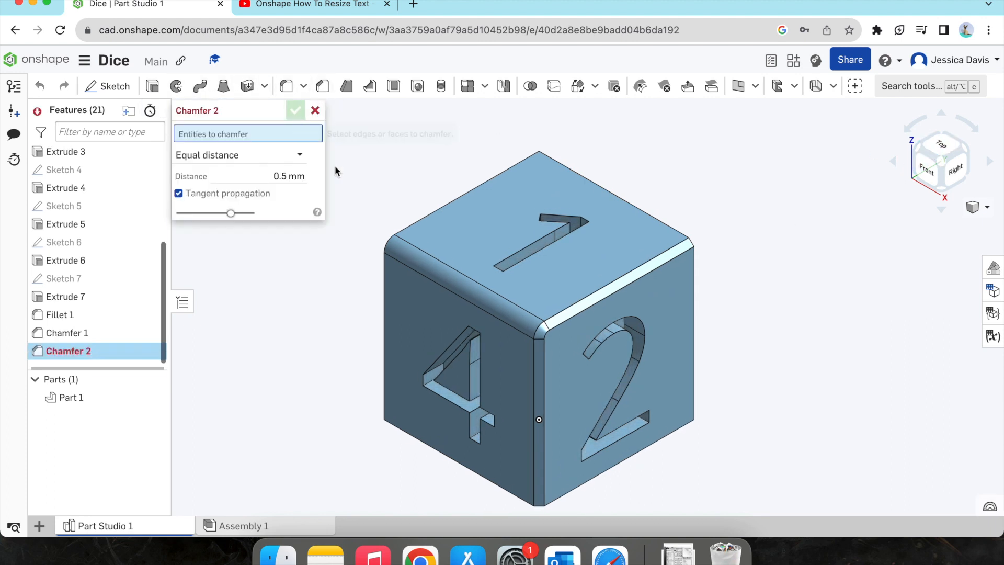
click(495, 226)
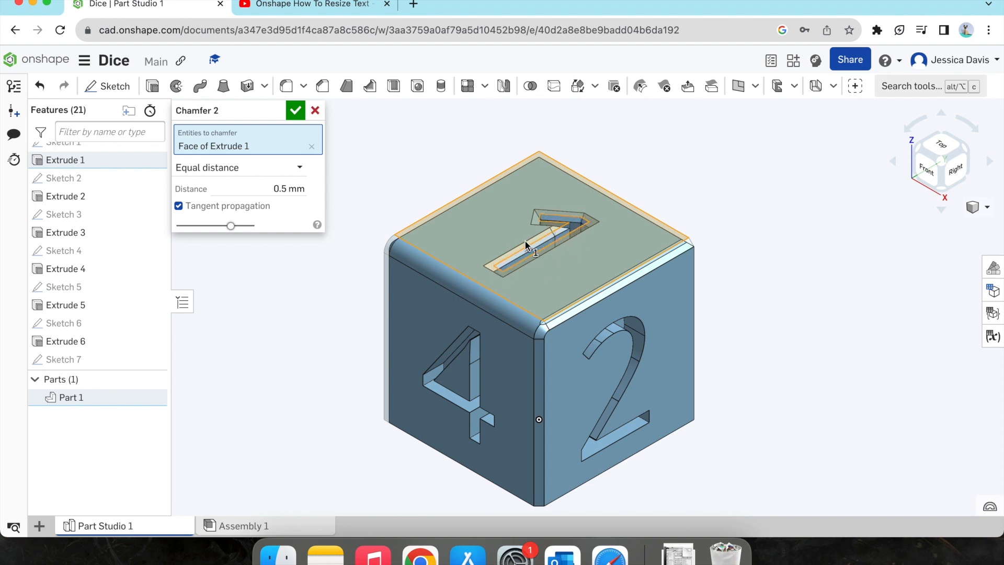
click(316, 110)
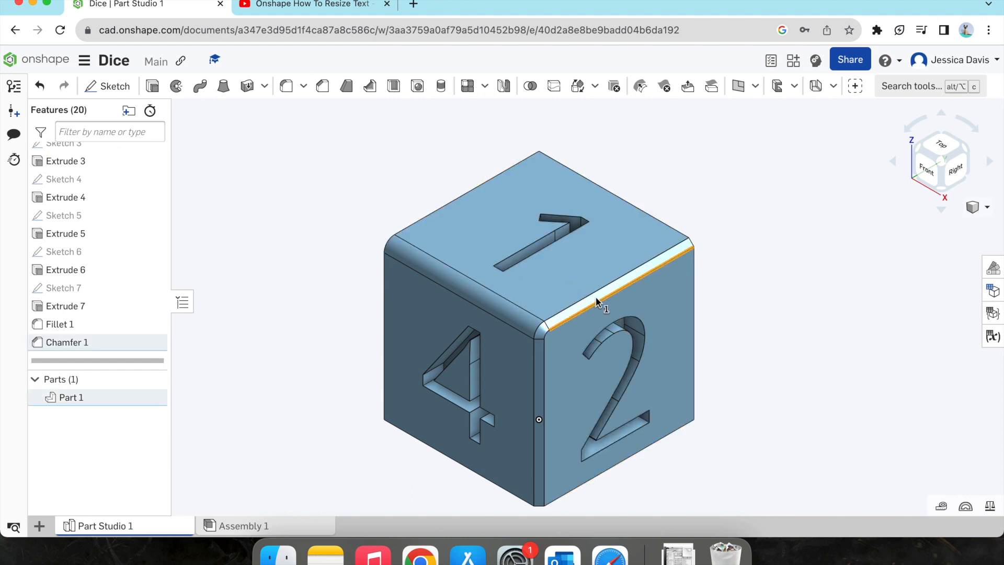
key(super+z)
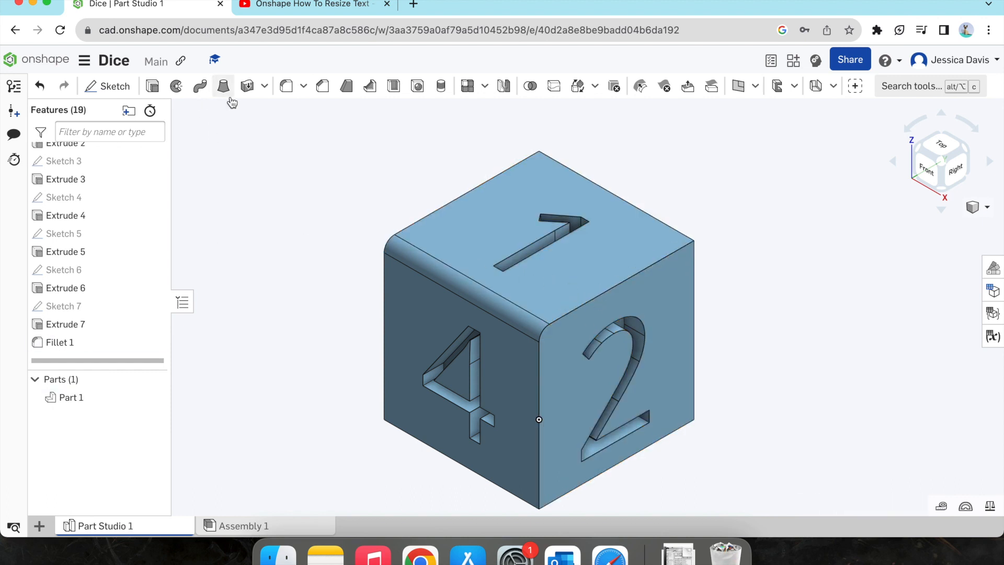
Step: Set up a 1 mm radius fillet on the remaining edges of the "1" face and the outer edges of the "2" and "4" faces
click(285, 85)
click(609, 289)
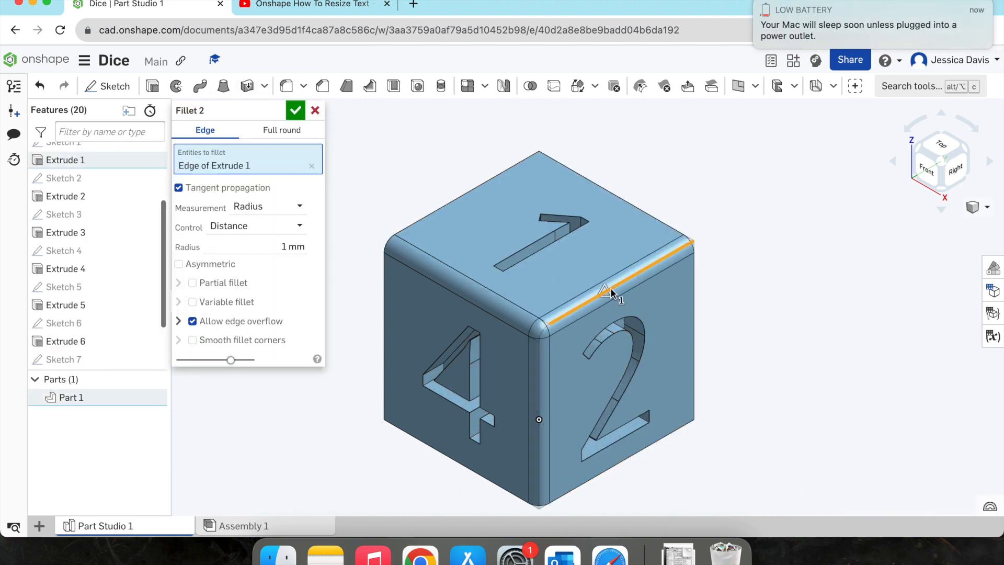
click(646, 214)
click(489, 180)
click(693, 310)
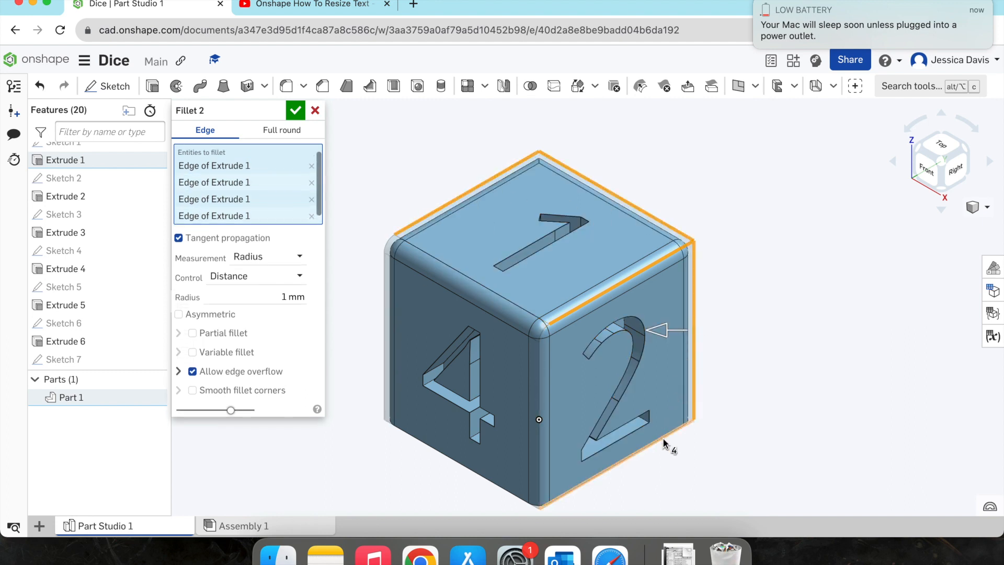
click(663, 437)
click(488, 479)
Step: Add the remaining edges around the "5", "3" and "6" faces to the fillet and complete it
click(917, 149)
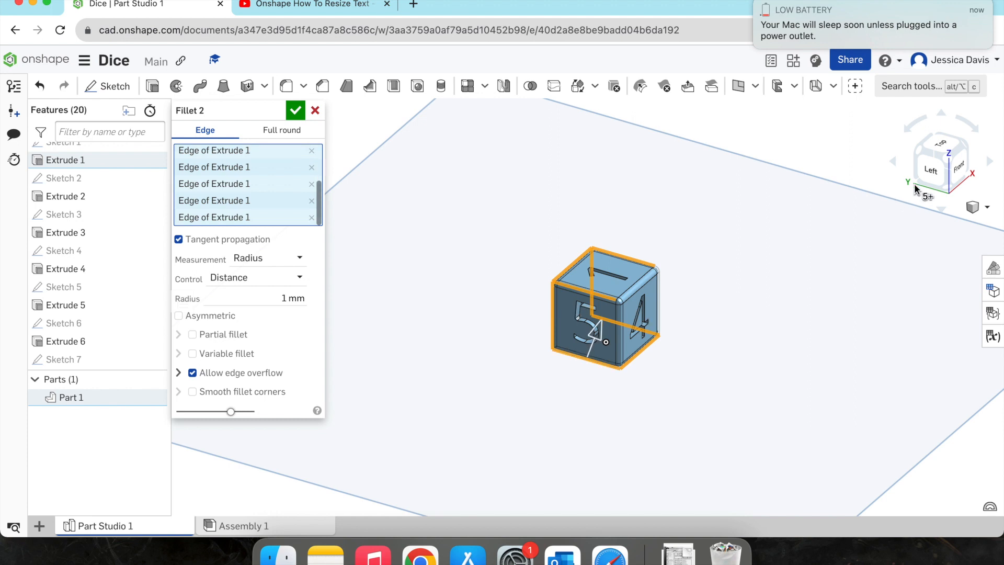
click(914, 184)
scroll(542, 362, up, 6)
click(957, 180)
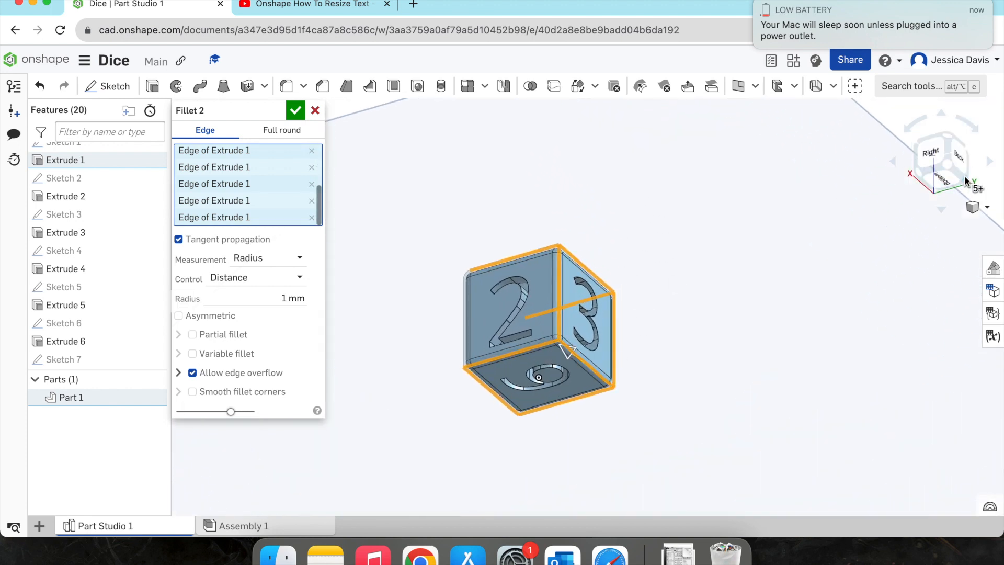
click(953, 185)
click(294, 111)
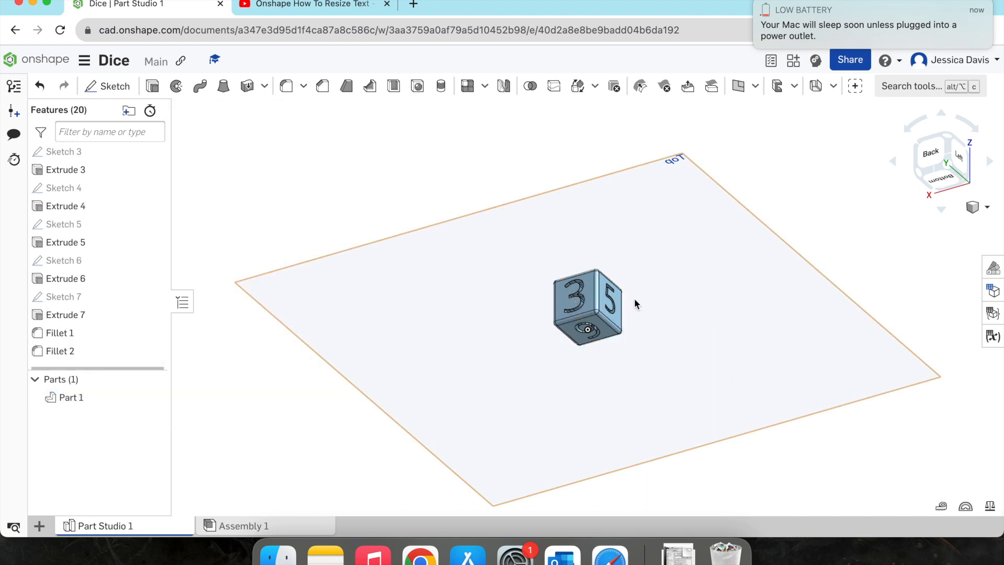
scroll(635, 301, up, 5)
click(948, 137)
scroll(718, 316, up, 3)
scroll(716, 315, up, 2)
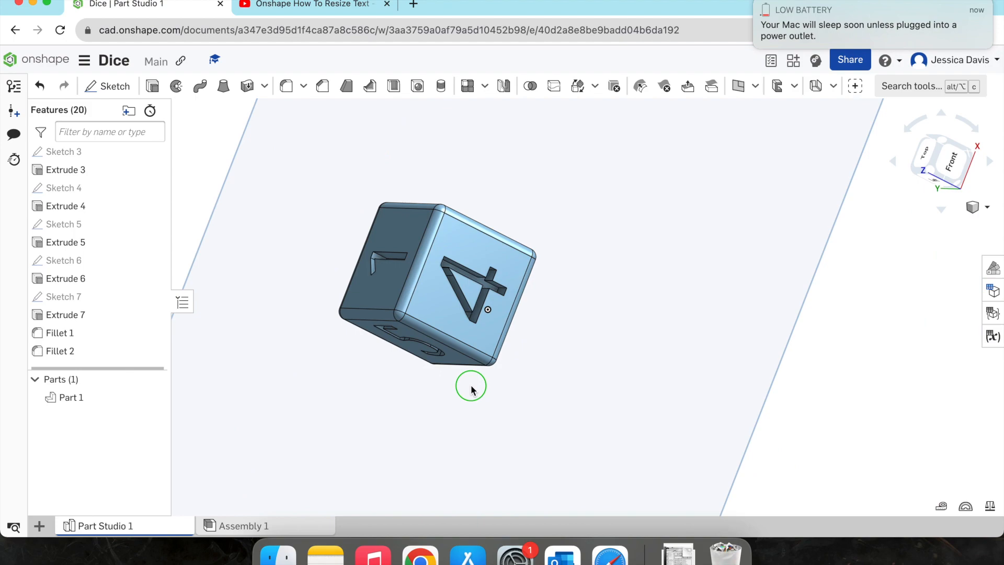